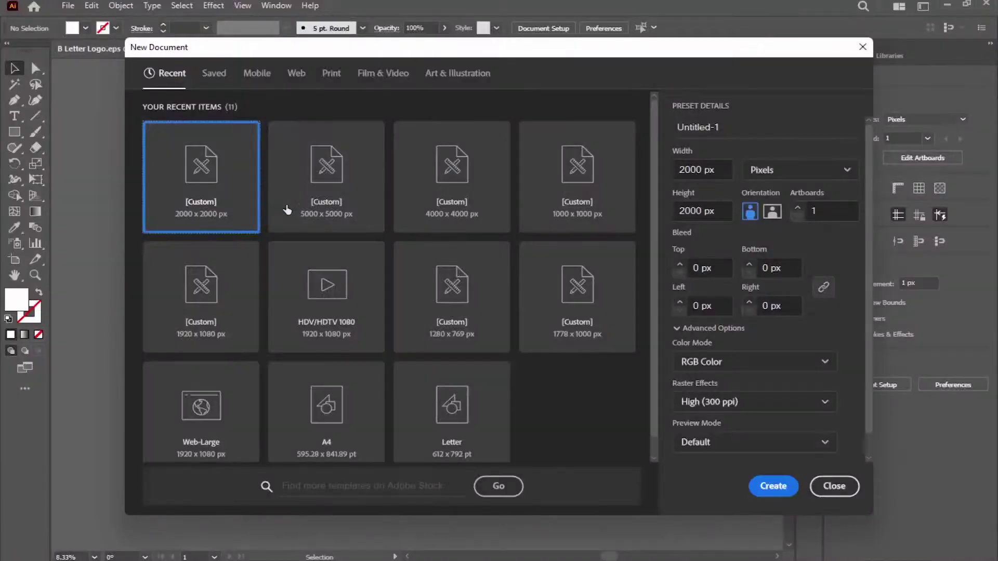
# Step: Enter 5000 px in both the Width and Height fields of the new document
pyautogui.doubleClick(704, 169)
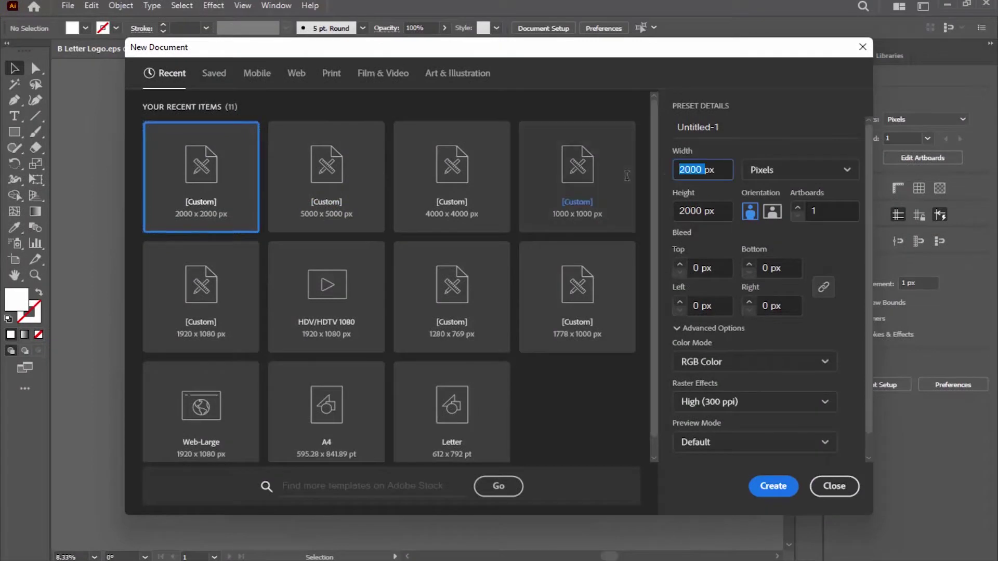
pyautogui.write('5000')
pyautogui.doubleClick(698, 209)
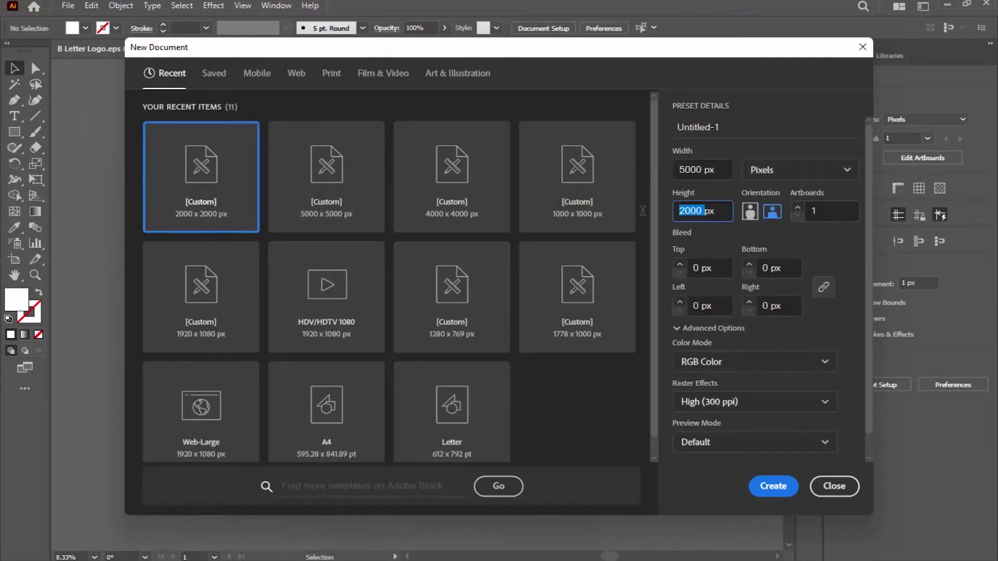
pyautogui.write('5000')
pyautogui.click(725, 169)
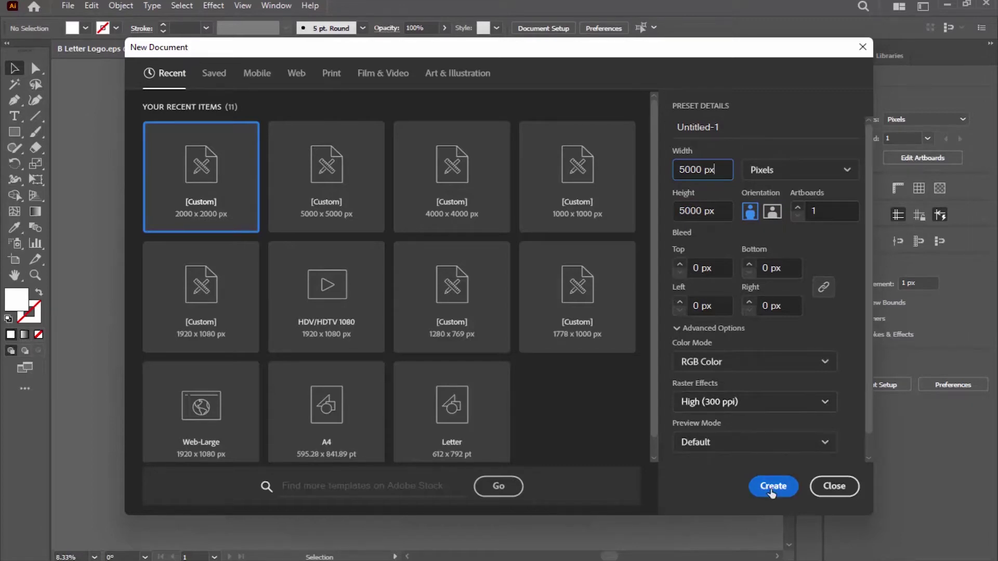
# Step: Create the document and draw a stroke-free rectangle covering the whole artboard
pyautogui.click(773, 486)
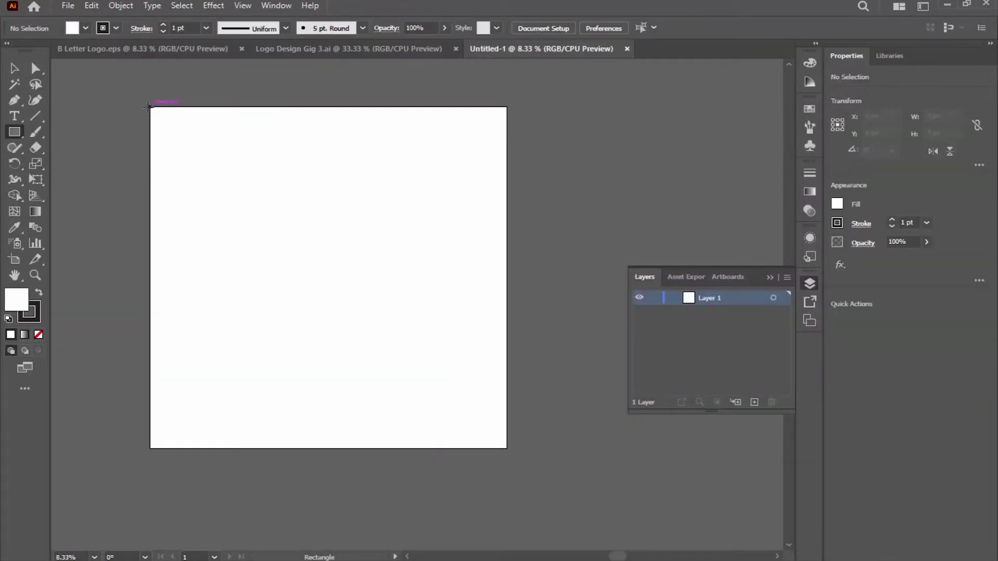
pyautogui.moveTo(151, 107)
pyautogui.mouseDown()
pyautogui.moveTo(481, 444)
pyautogui.moveTo(506, 446)
pyautogui.mouseUp()
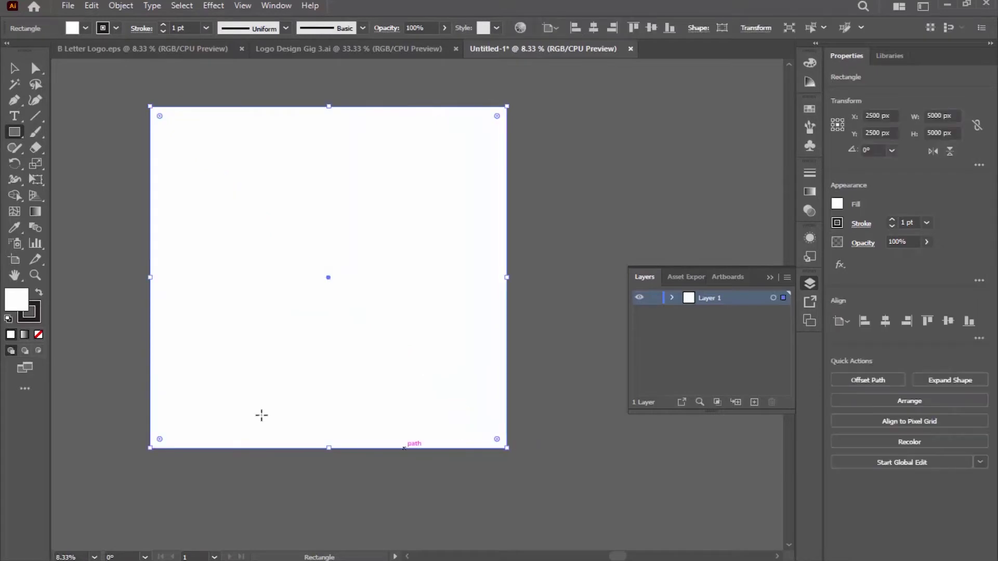
pyautogui.click(39, 333)
pyautogui.press('v')
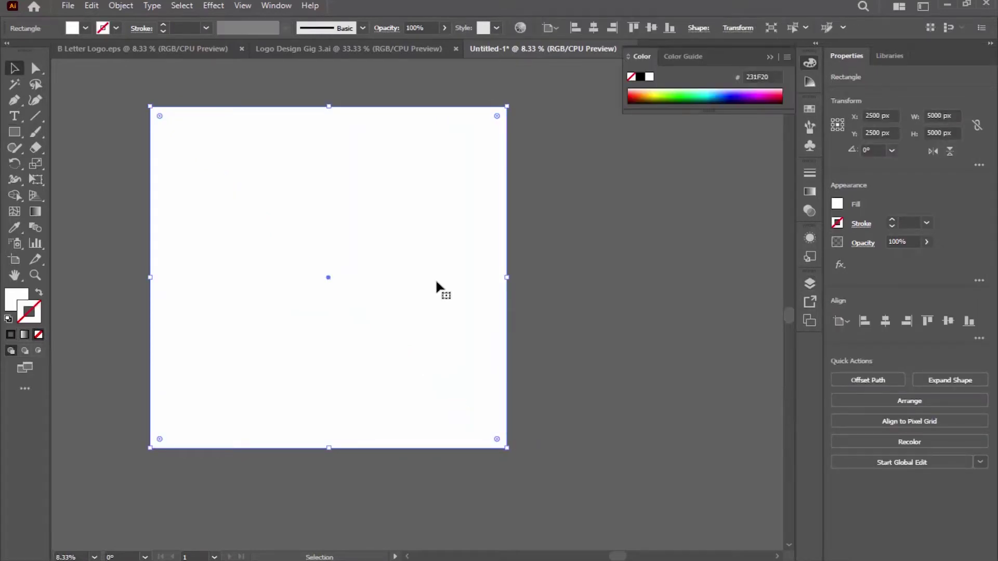
# Step: Name the first layer Background and add a second layer named Logo
pyautogui.click(809, 283)
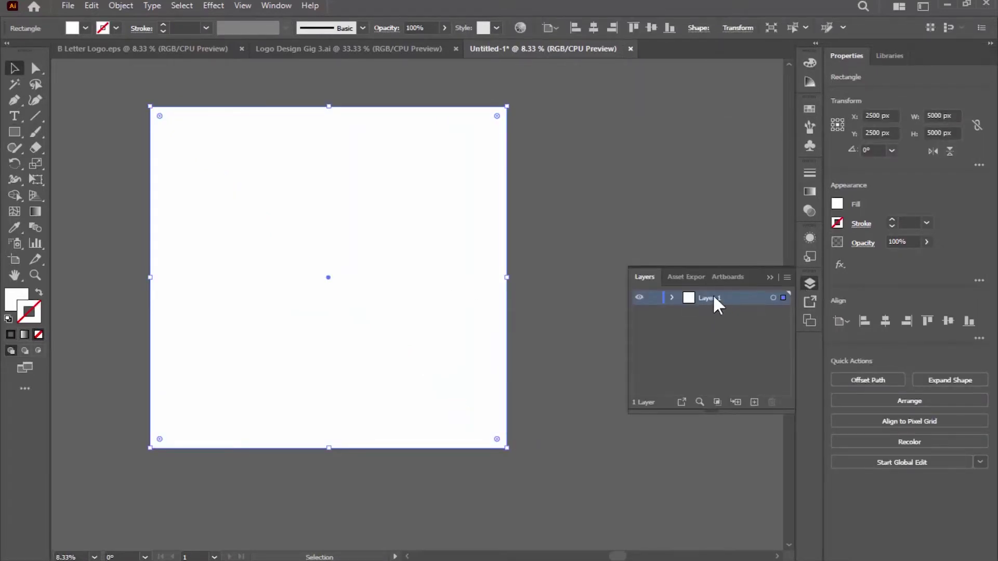
pyautogui.doubleClick(713, 297)
pyautogui.write('Background')
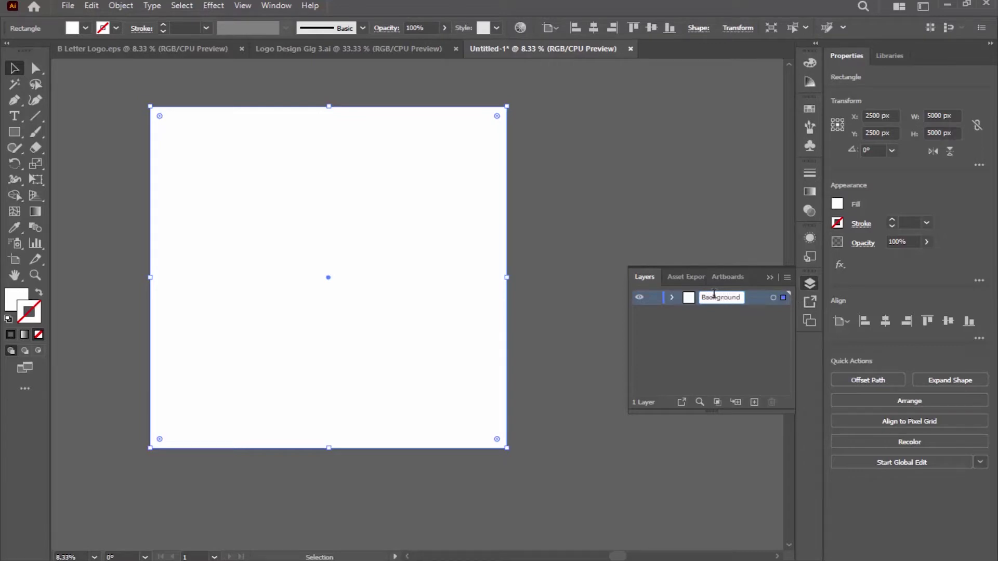
pyautogui.click(754, 401)
pyautogui.doubleClick(713, 297)
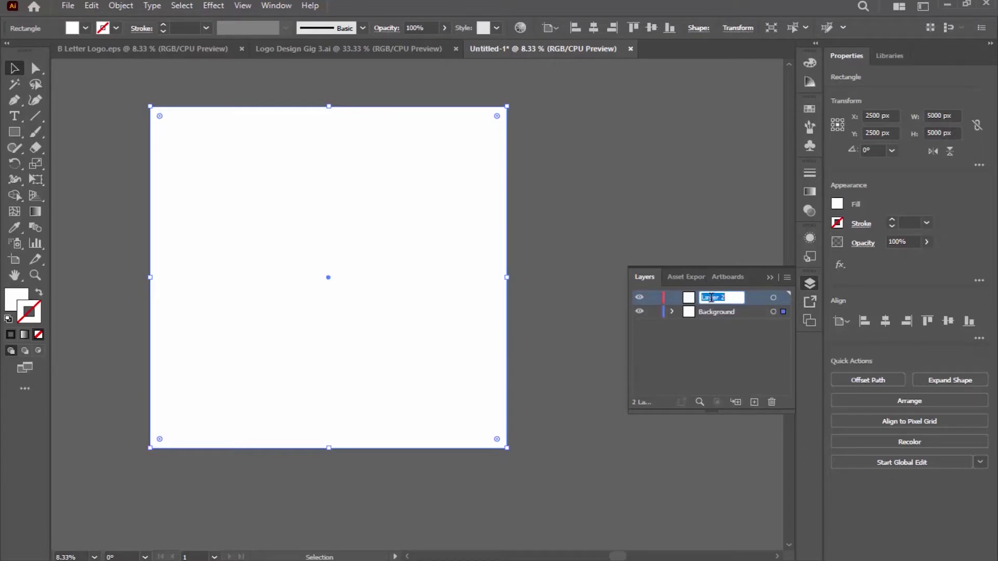
pyautogui.write('Logo')
# Step: Bring the BOOM logo in from B Letter Logo.eps, shrink it into the upper half and centre it
pyautogui.click(142, 49)
pyautogui.moveTo(359, 234)
pyautogui.mouseDown()
pyautogui.moveTo(290, 239)
pyautogui.moveTo(245, 184)
pyautogui.mouseUp()
pyautogui.hotkey('ctrl', 'a')
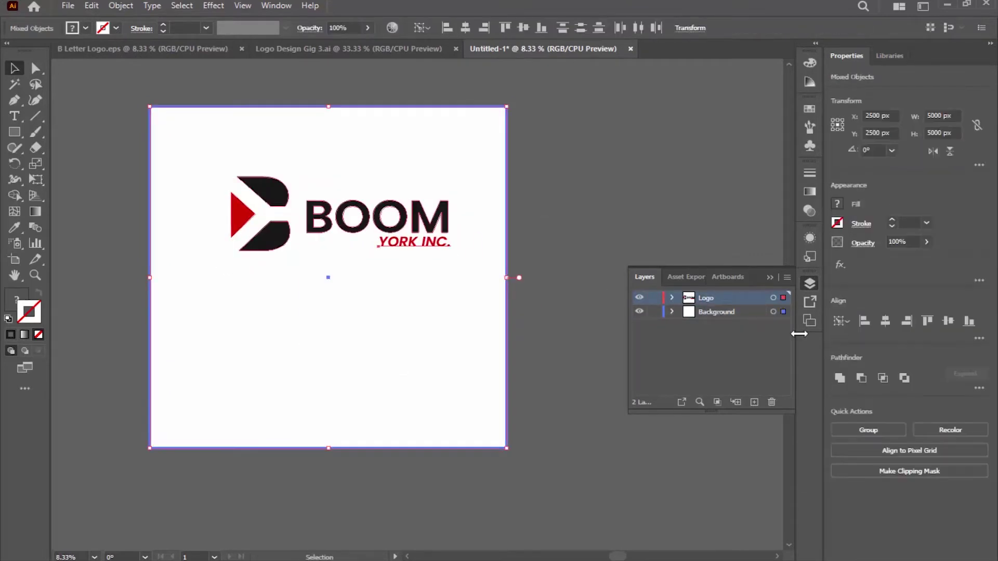
pyautogui.click(608, 330)
pyautogui.click(327, 214)
pyautogui.moveTo(437, 251); pyautogui.dragTo(412, 241)
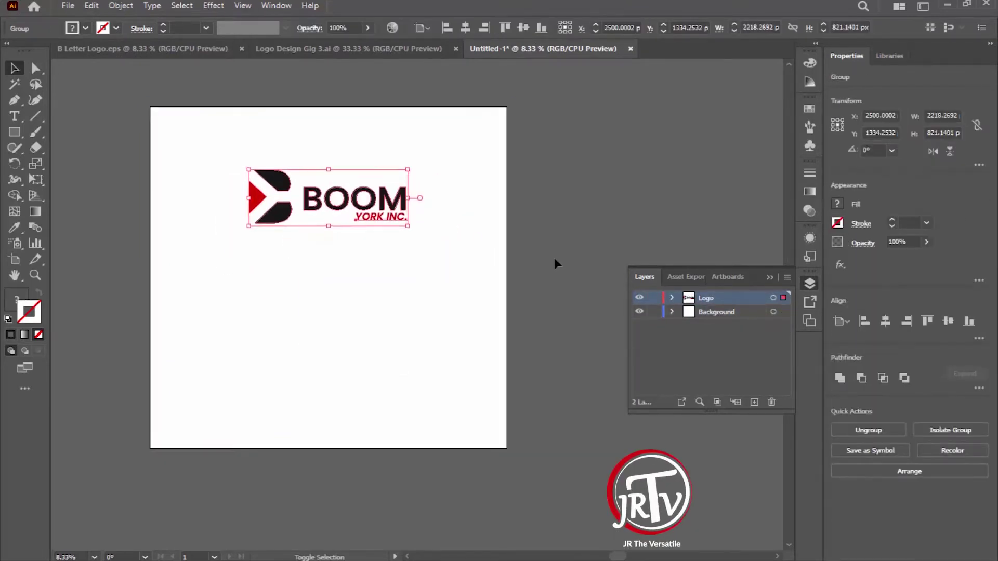
pyautogui.hotkey('ctrl', 'a')
pyautogui.click(883, 321)
# Step: Draw a black-filled rectangle over the artboard's lower half on the Background layer
pyautogui.click(711, 315)
pyautogui.press('m')
pyautogui.moveTo(150, 277); pyautogui.dragTo(506, 448)
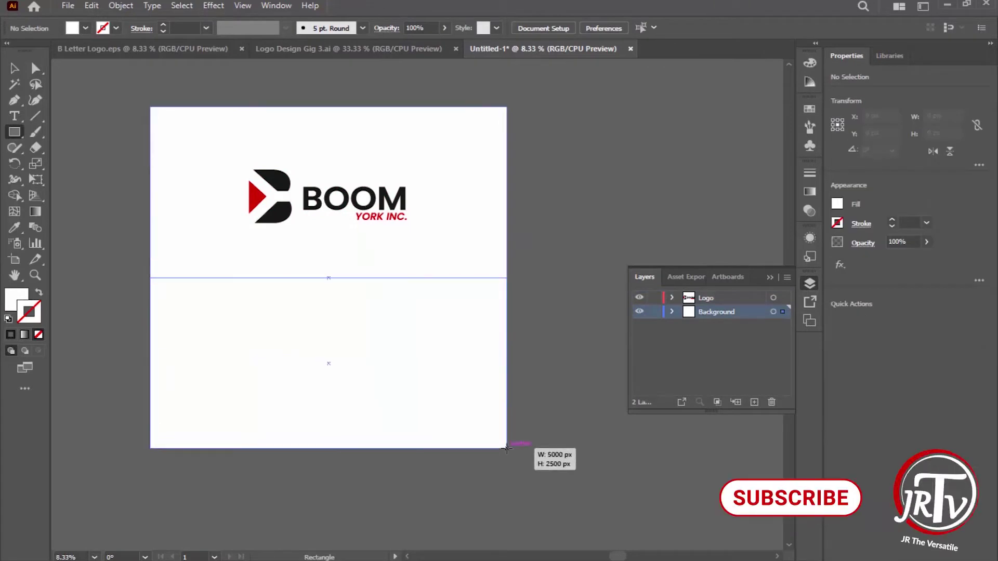
pyautogui.doubleClick(16, 299)
pyautogui.click(811, 195)
pyautogui.click(640, 77)
# Step: Place a copy of the logo in the black lower half
pyautogui.press('v')
pyautogui.hotkey('ctrl', 'shift', 'a')
pyautogui.click(809, 283)
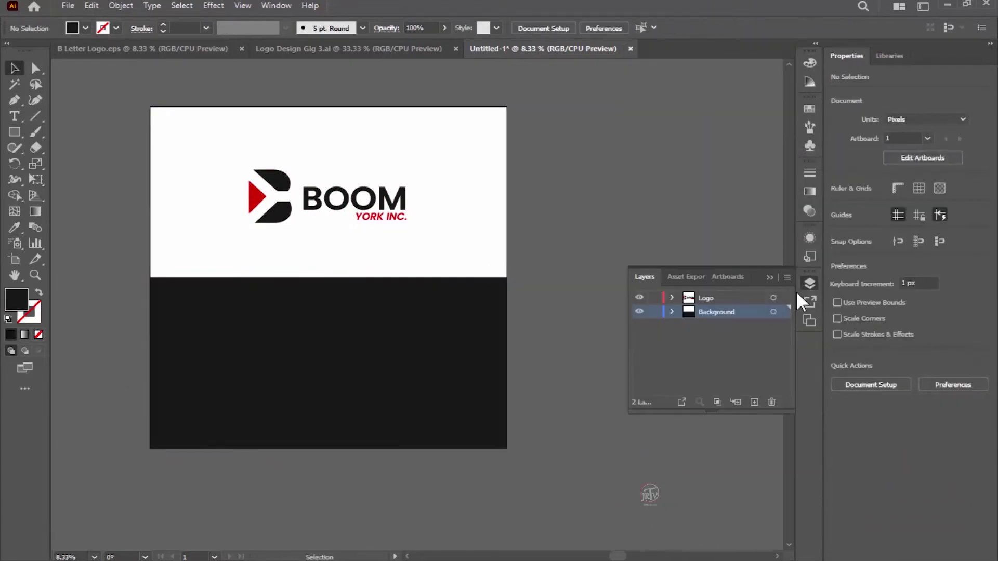
pyautogui.click(379, 211)
pyautogui.moveTo(343, 204); pyautogui.dragTo(346, 374)
# Step: Recolour the logo copy's dark parts white
pyautogui.rightClick(363, 158)
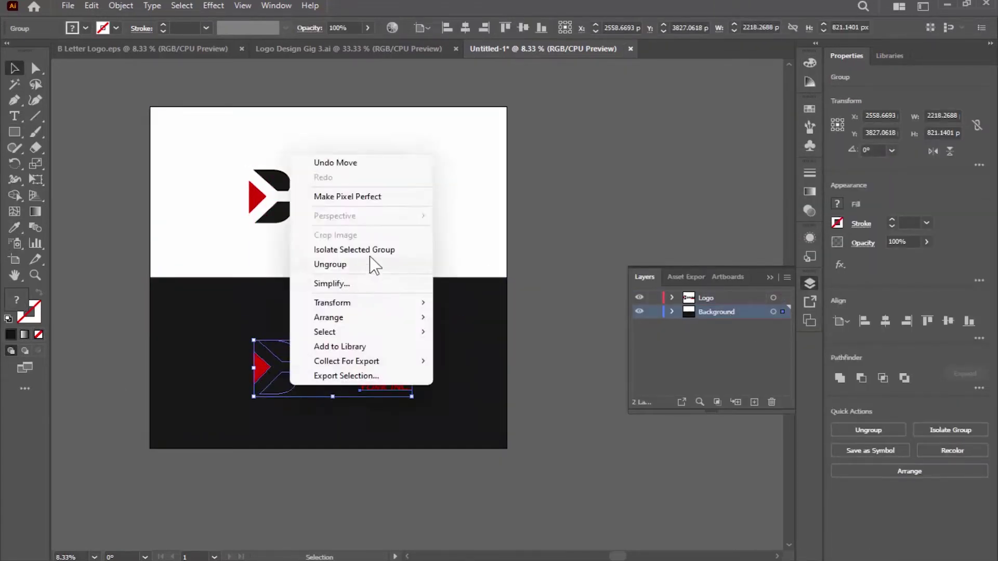
pyautogui.click(382, 249)
pyautogui.press('a')
pyautogui.press('Escape')
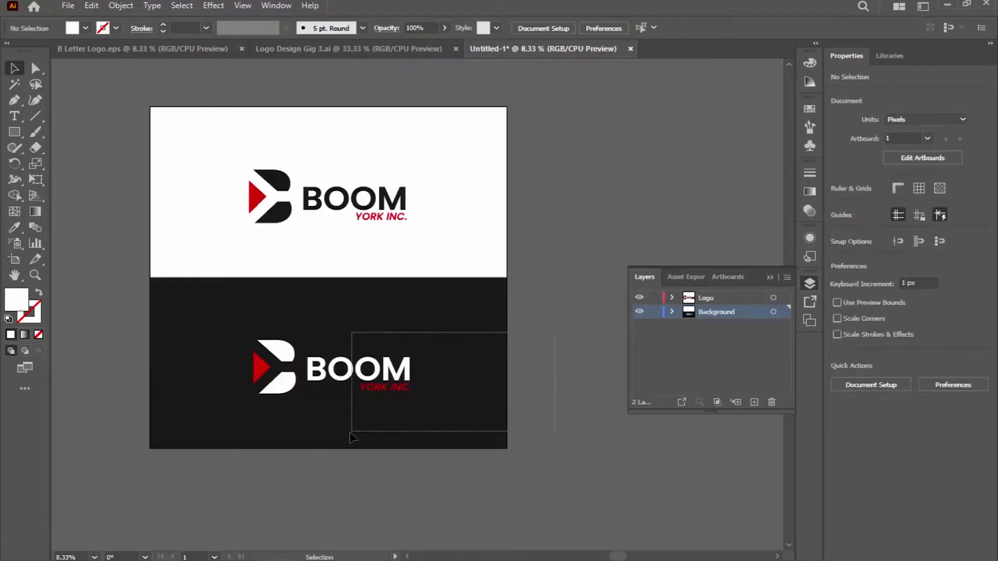
pyautogui.click(550, 473)
pyautogui.click(403, 442)
pyautogui.click(530, 392)
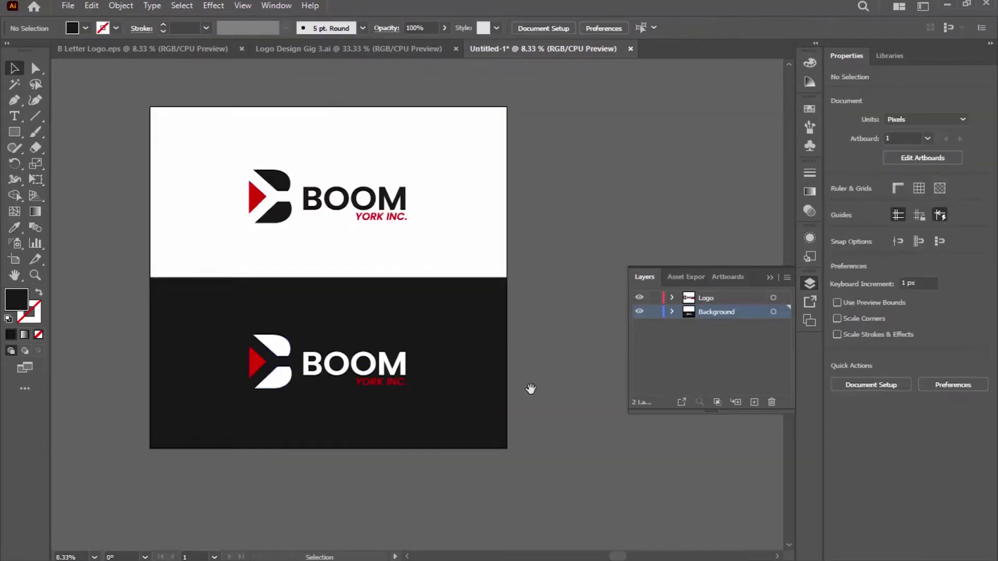
# Step: Save as B Letter Logo in EPS format, replacing the existing file
pyautogui.hotkey('ctrl', 'shift', 's')
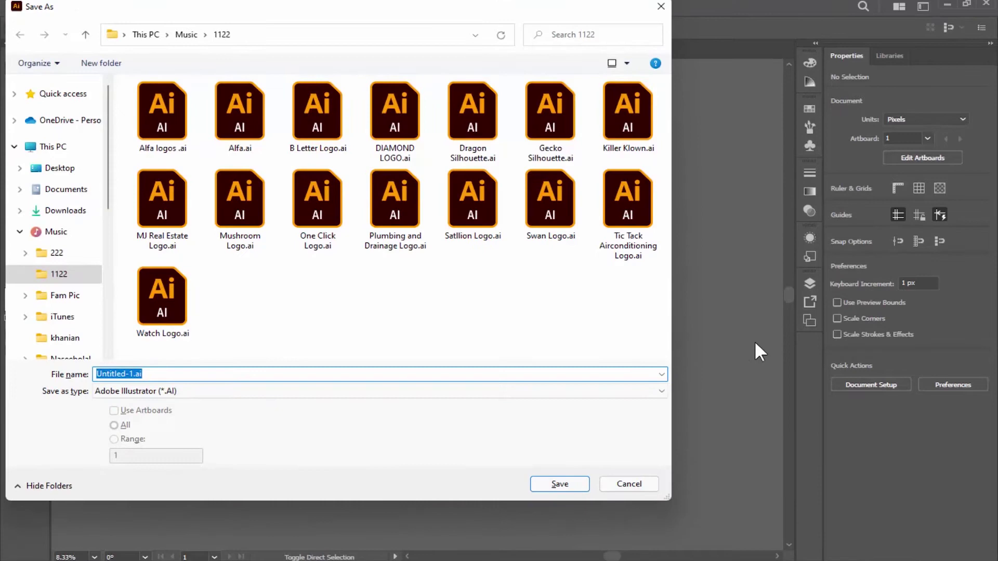
pyautogui.write('B Letter Logo')
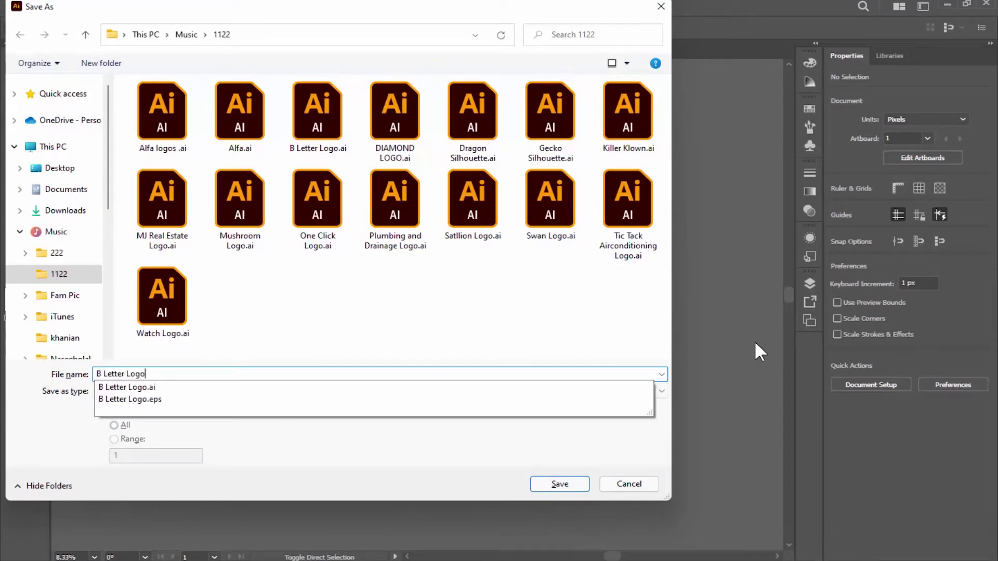
pyautogui.click(156, 392)
pyautogui.click(163, 426)
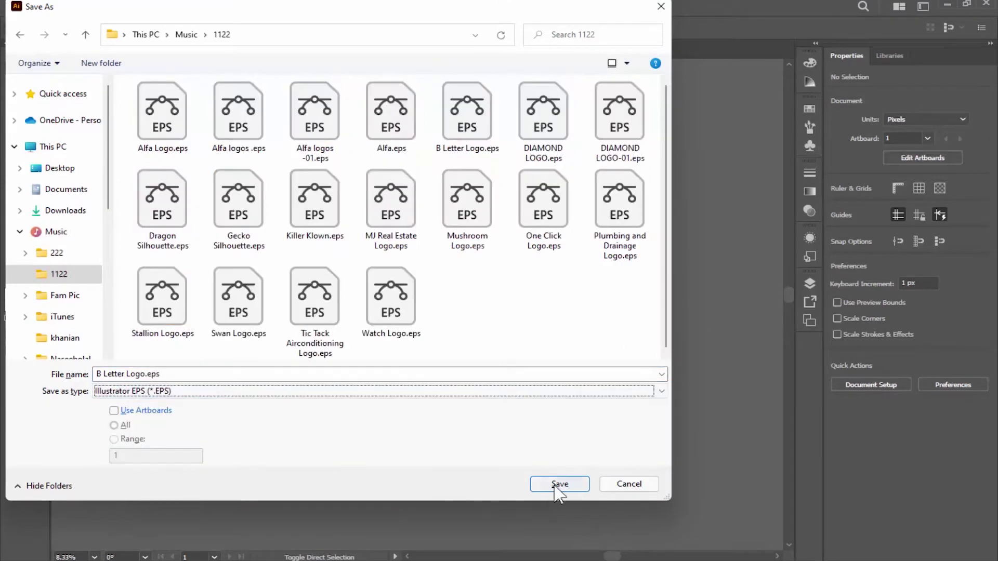
pyautogui.click(558, 484)
pyautogui.click(539, 335)
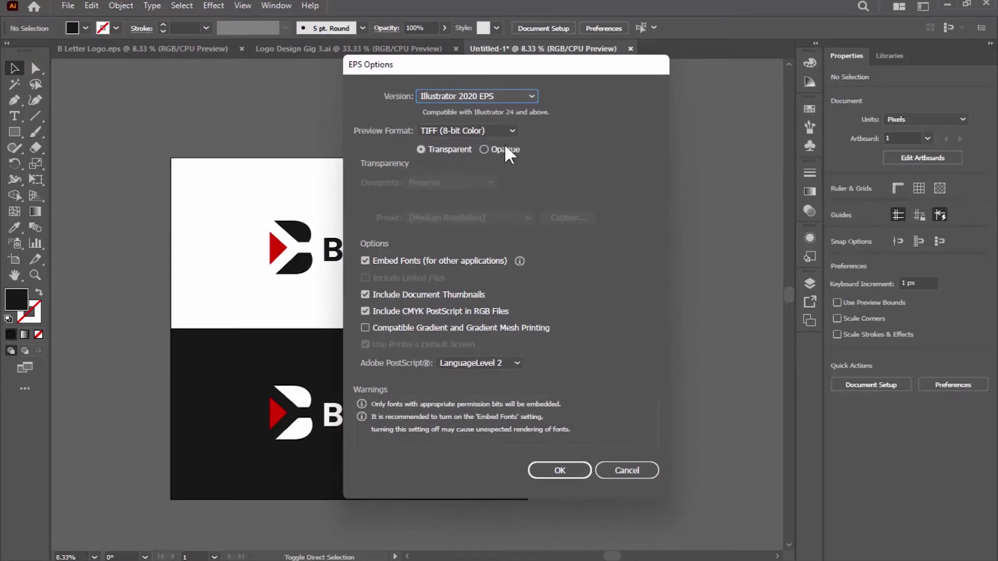
# Step: Set the EPS version to Illustrator 10 and accept the older-format warning
pyautogui.click(533, 98)
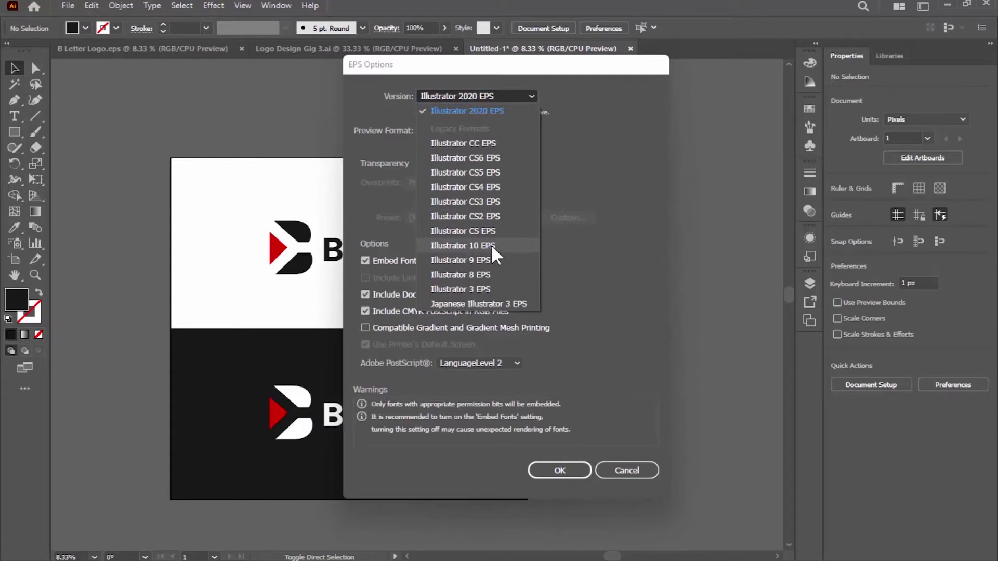
pyautogui.click(492, 246)
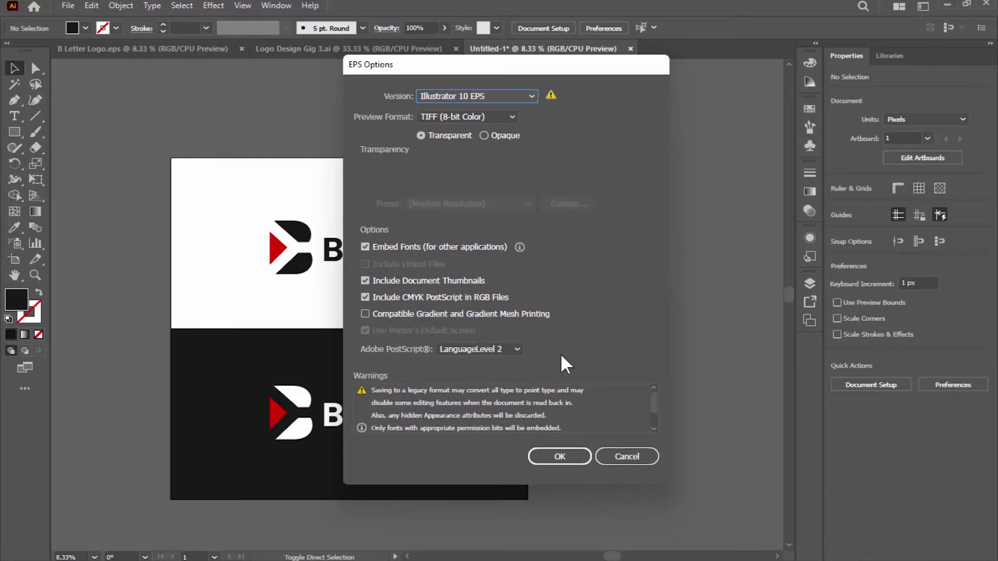
pyautogui.click(554, 464)
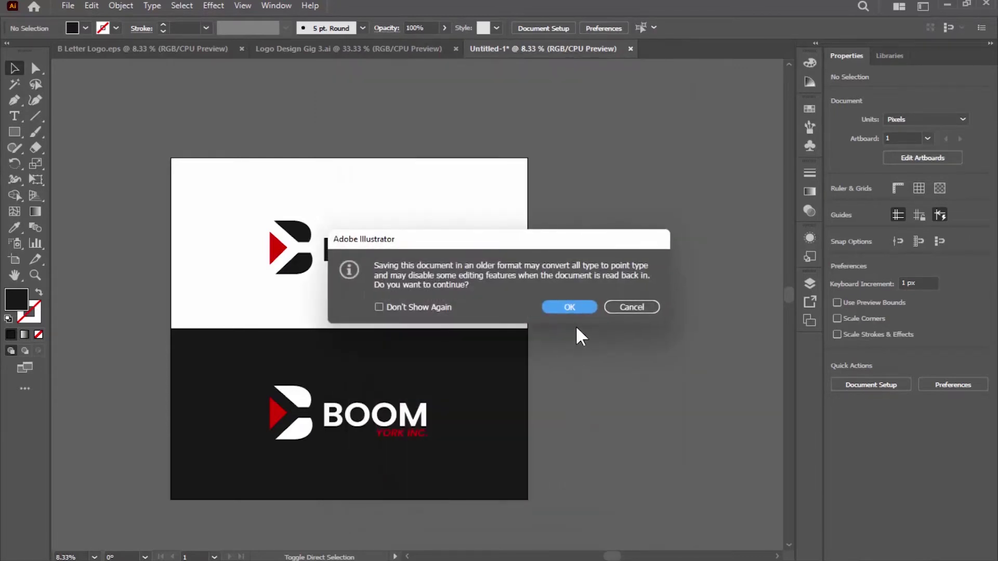
pyautogui.click(575, 312)
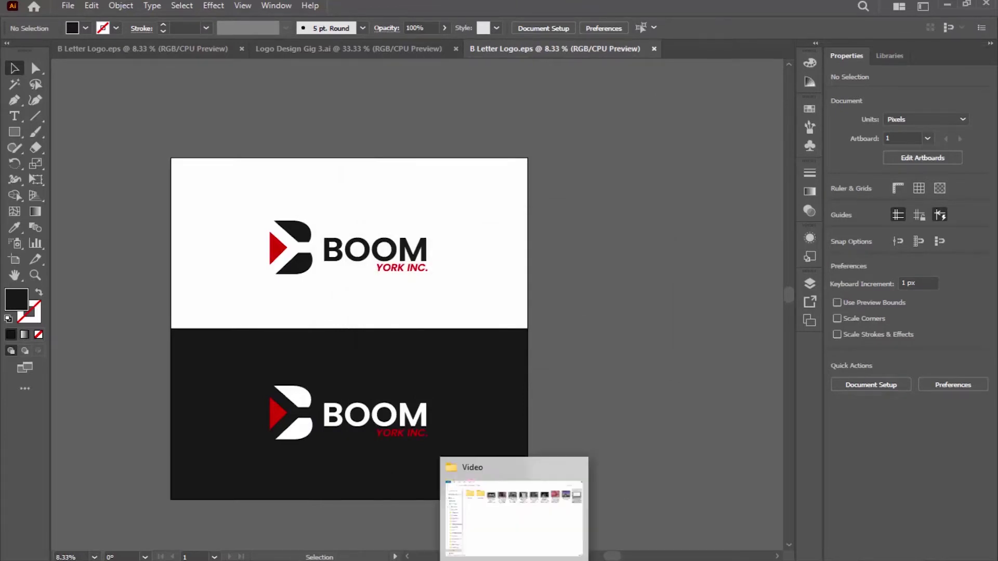
# Step: Upload B Letter Logo.eps from the Shutterstock dashboard and continue to Submit content
pyautogui.click(483, 515)
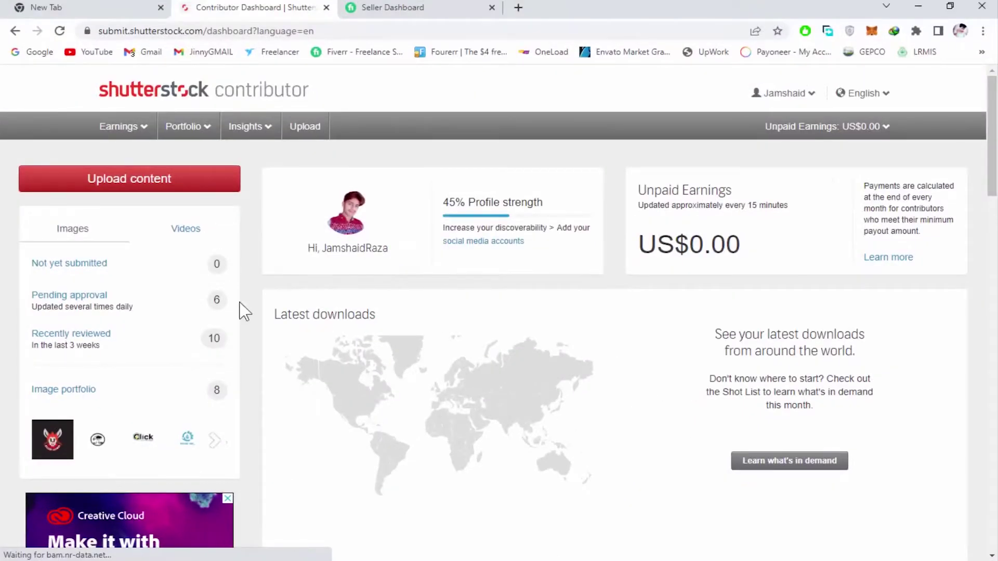
pyautogui.click(152, 190)
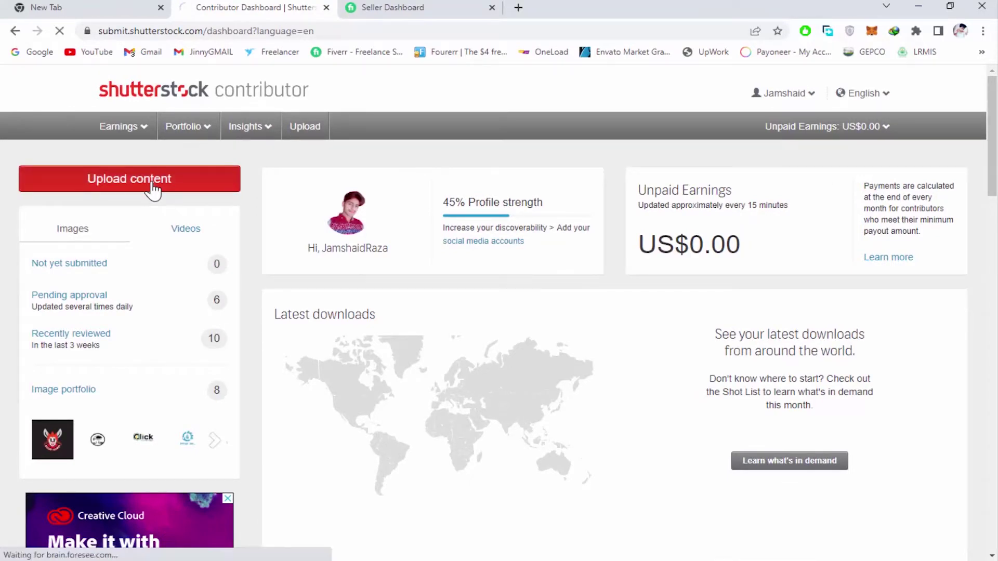
pyautogui.click(591, 263)
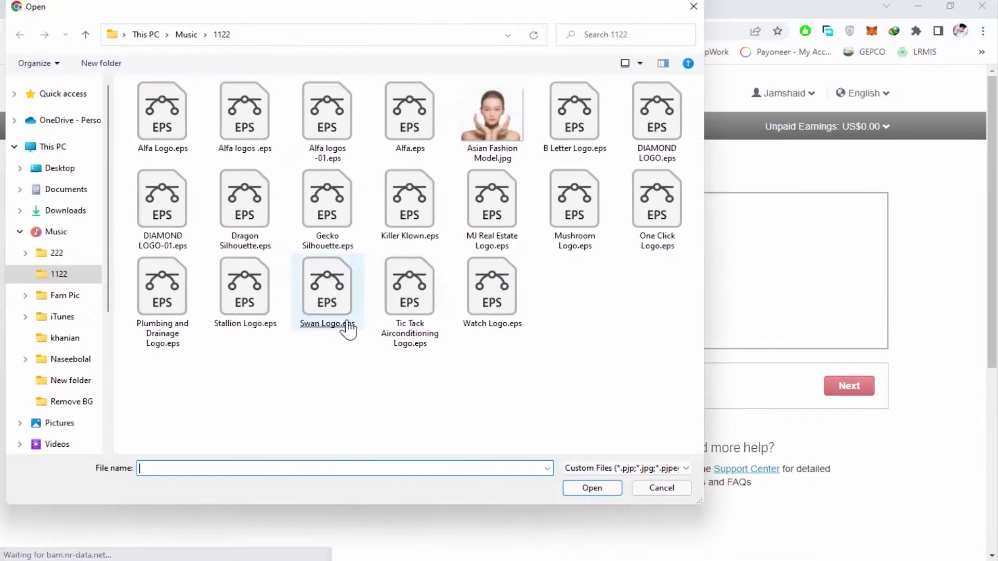
pyautogui.doubleClick(589, 136)
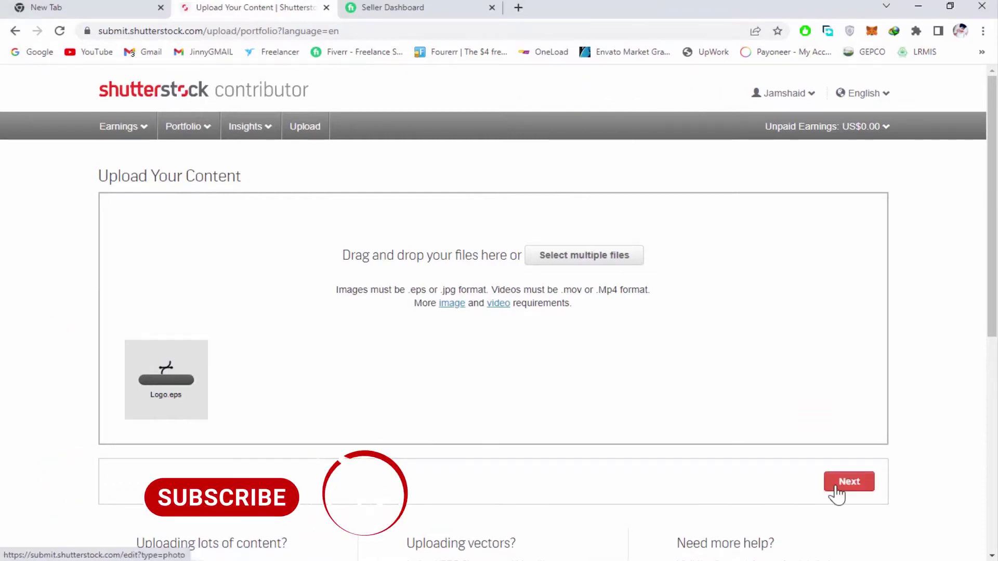
pyautogui.click(836, 492)
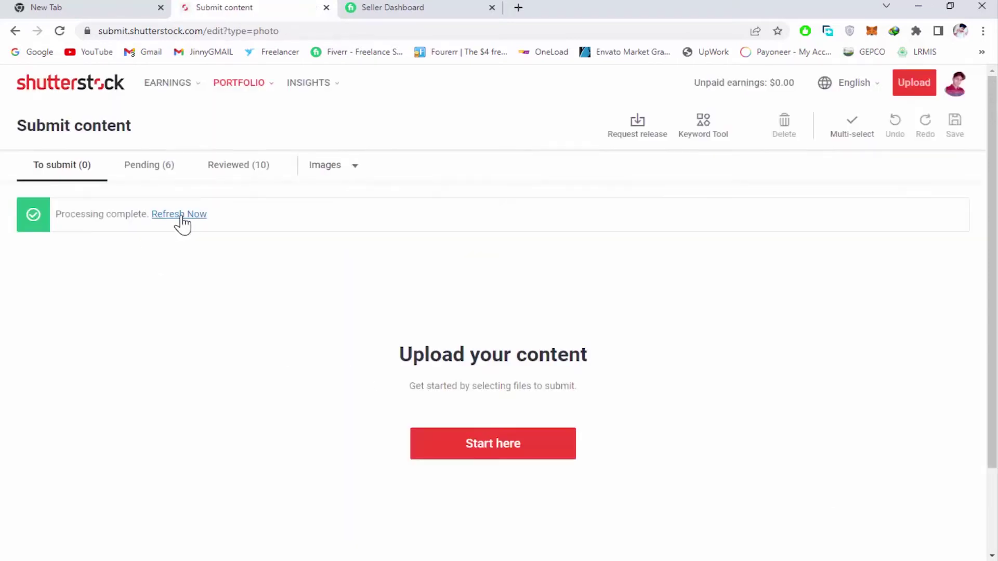
pyautogui.click(181, 220)
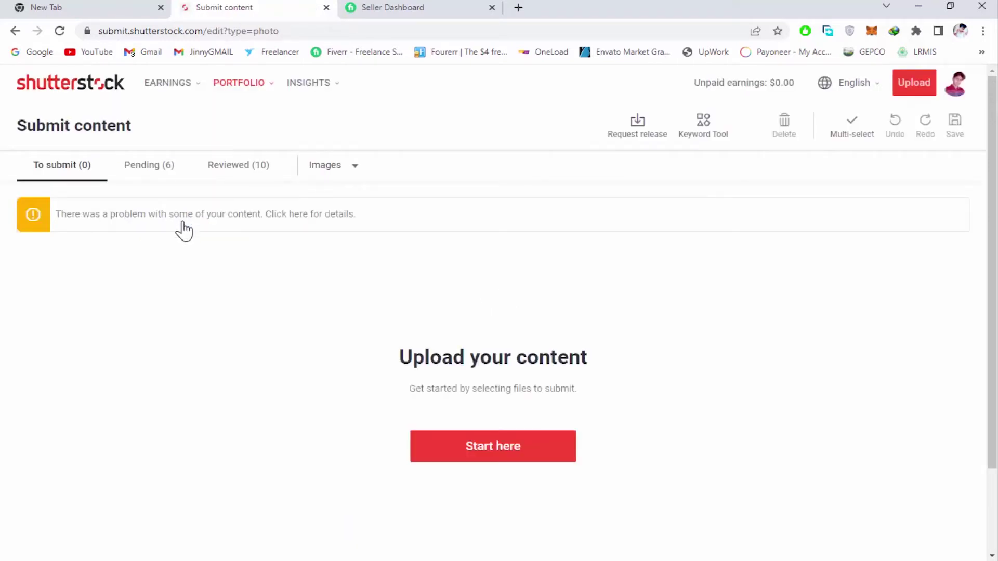
# Step: Read the upload error details reporting live fonts, then close the dialog
pyautogui.click(337, 217)
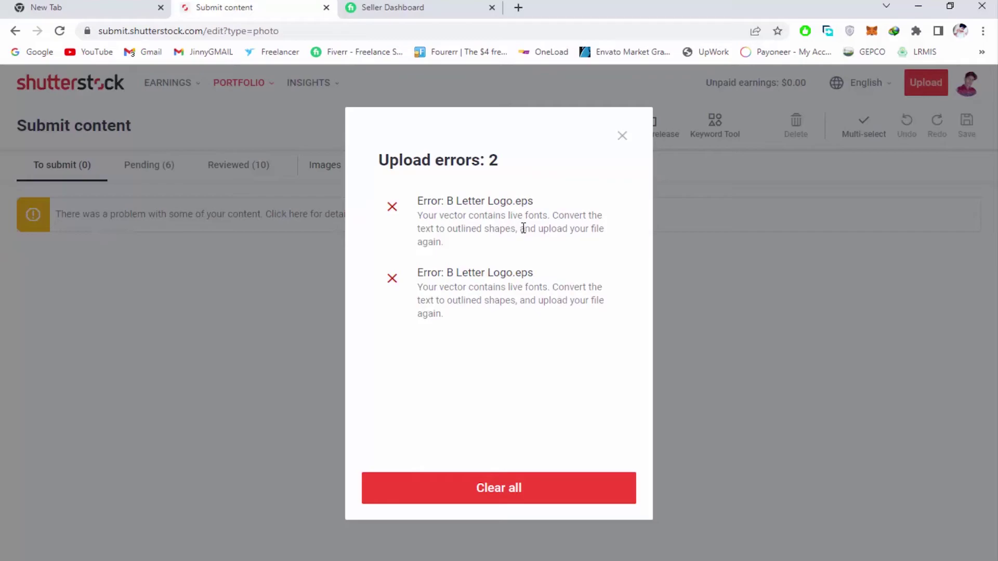
pyautogui.click(622, 135)
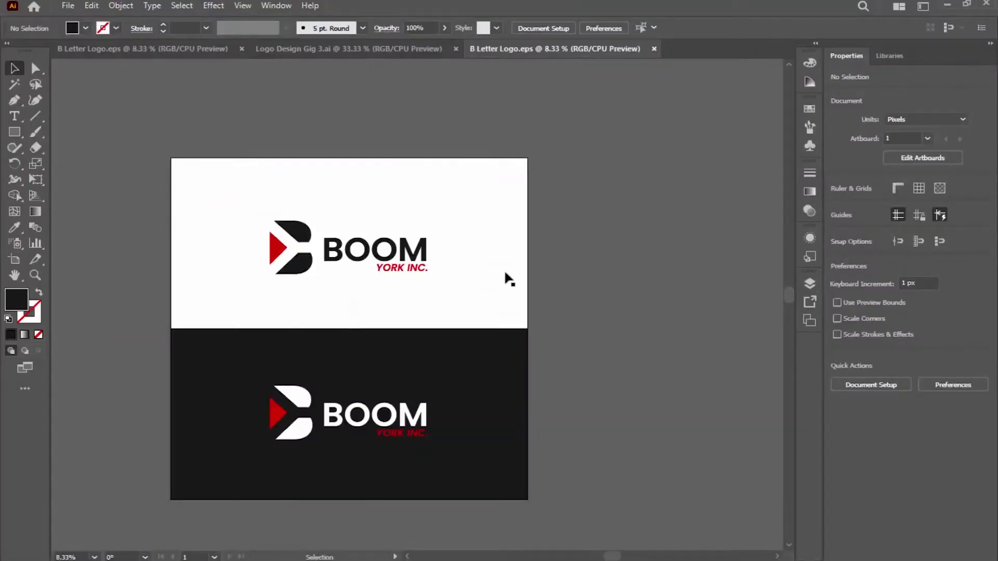
# Step: Convert the upper logo's YORK INC. text to outlines
pyautogui.rightClick(399, 248)
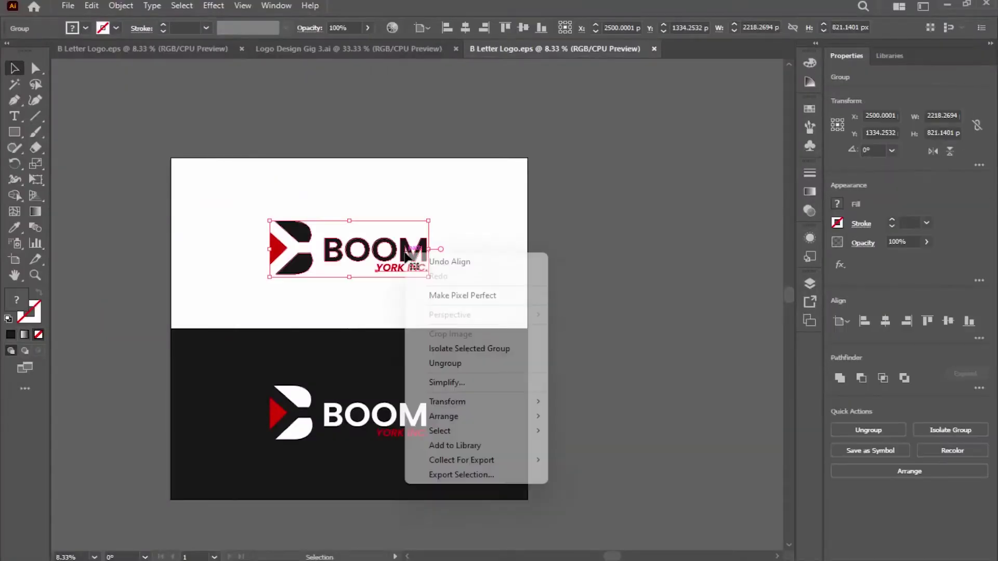
pyautogui.click(456, 350)
pyautogui.rightClick(427, 251)
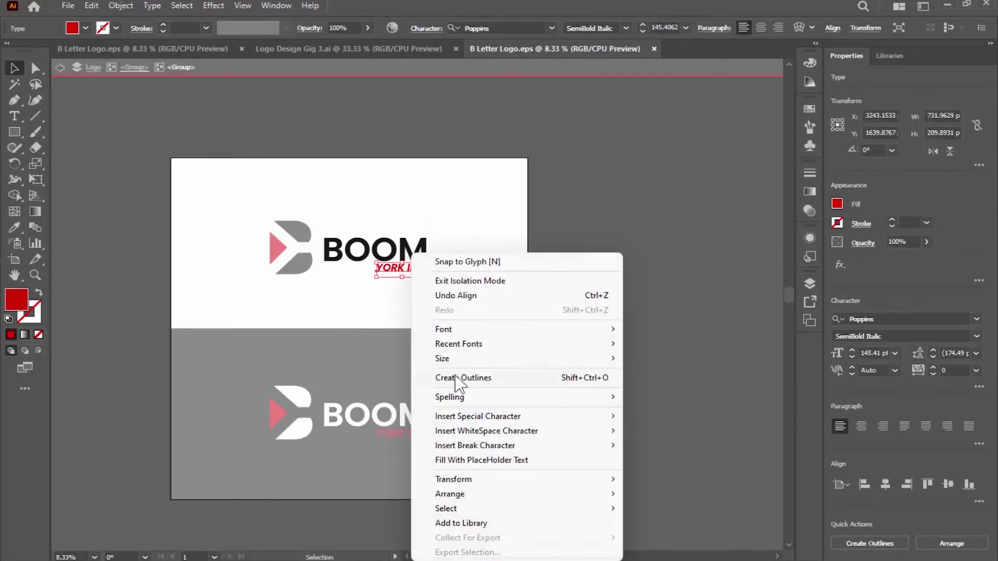
pyautogui.click(467, 378)
# Step: Outline the lower logo's YORK INC. text as well and clear the selection
pyautogui.click(366, 413)
pyautogui.doubleClick(401, 430)
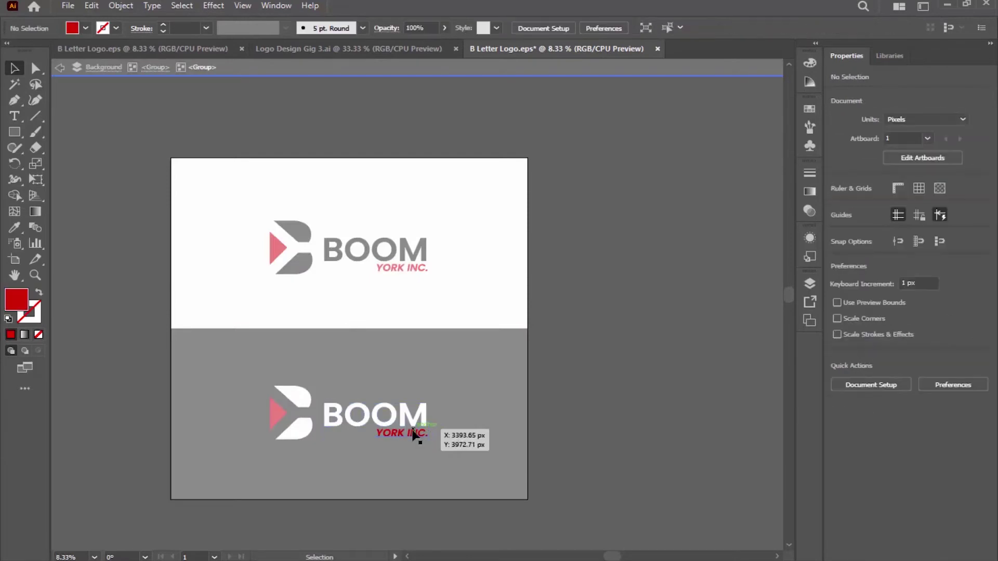
pyautogui.rightClick(427, 433)
pyautogui.press('Escape')
pyautogui.press('Escape')
pyautogui.click(550, 363)
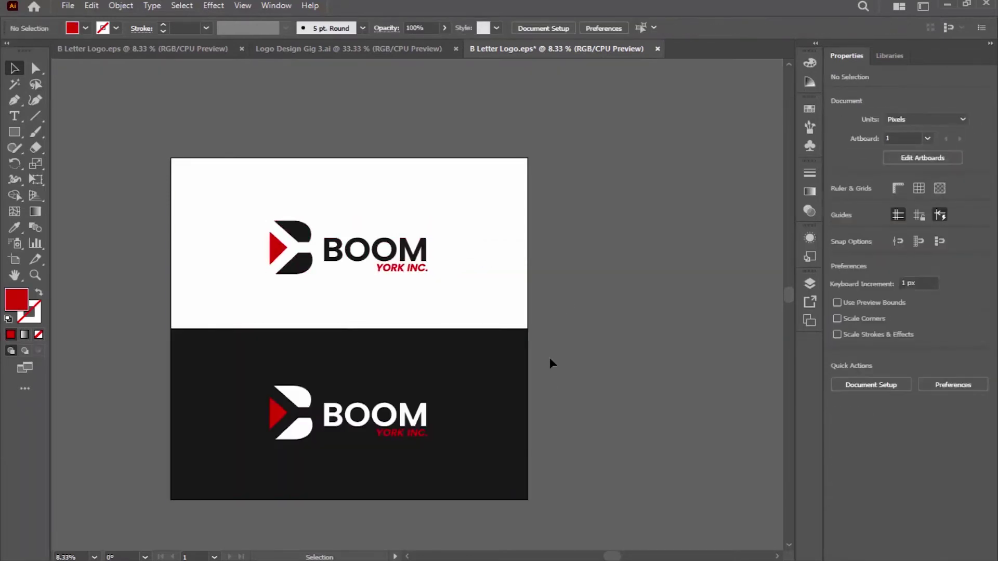
pyautogui.hotkey('ctrl', 'a')
pyautogui.hotkey('ctrl', 'shift', 'a')
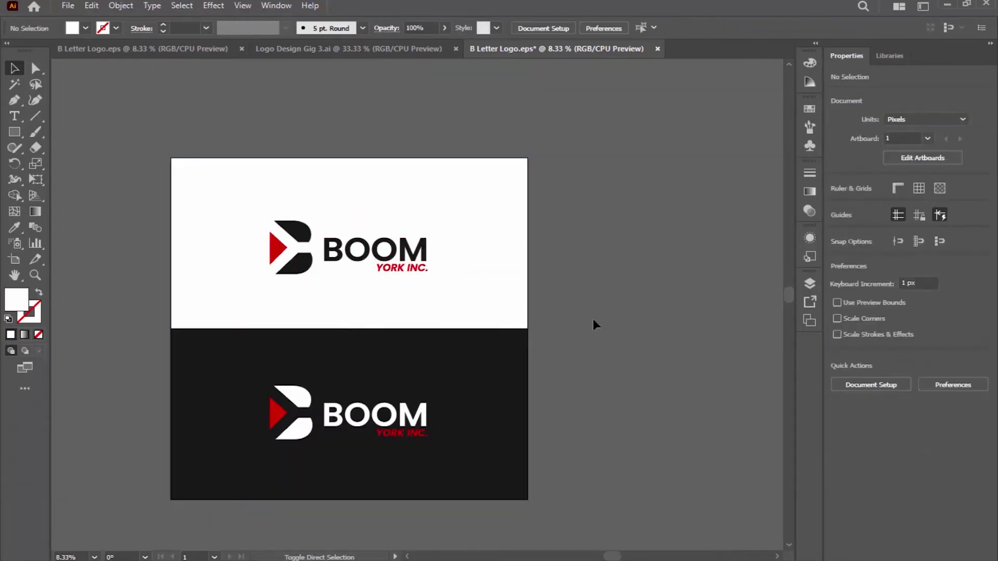
# Step: Resave B Letter Logo.eps as an Illustrator 10 EPS, replacing the file
pyautogui.hotkey('ctrl', 'shift', 's')
pyautogui.click(560, 484)
pyautogui.click(535, 335)
pyautogui.click(477, 96)
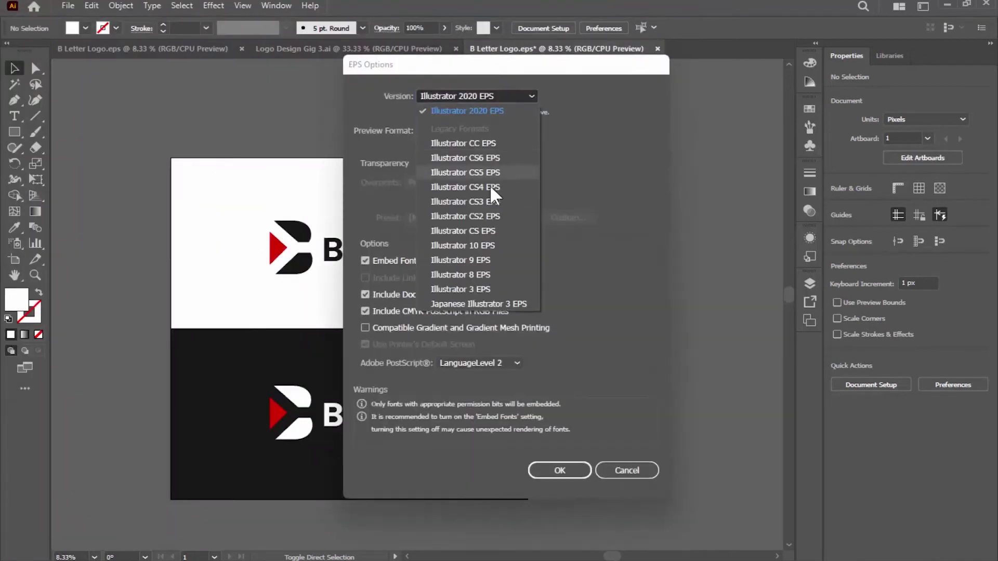
pyautogui.click(499, 250)
pyautogui.click(559, 456)
pyautogui.click(576, 307)
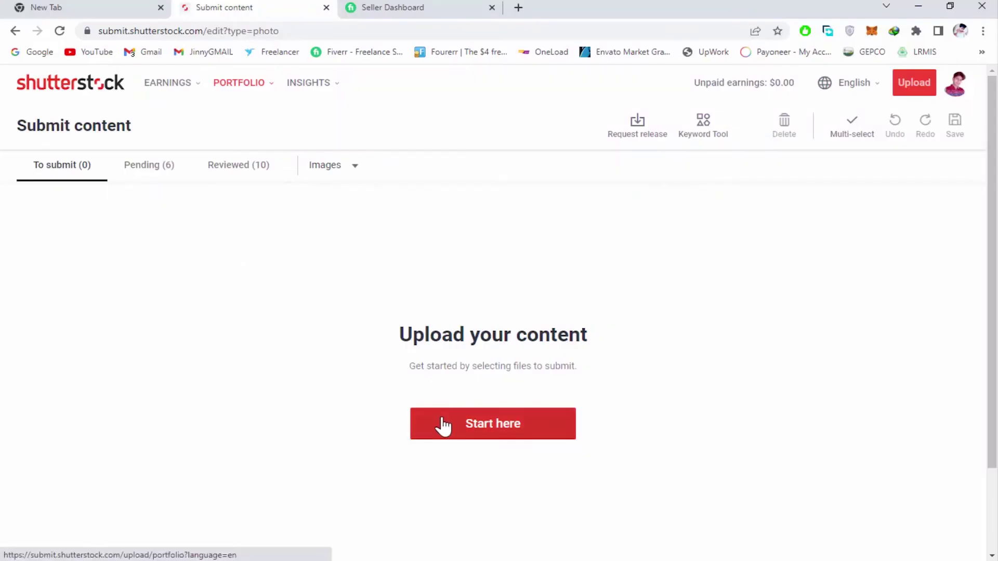
# Step: Upload the resaved B Letter Logo.eps to Shutterstock Contributor
pyautogui.click(442, 427)
pyautogui.click(584, 255)
pyautogui.doubleClick(575, 231)
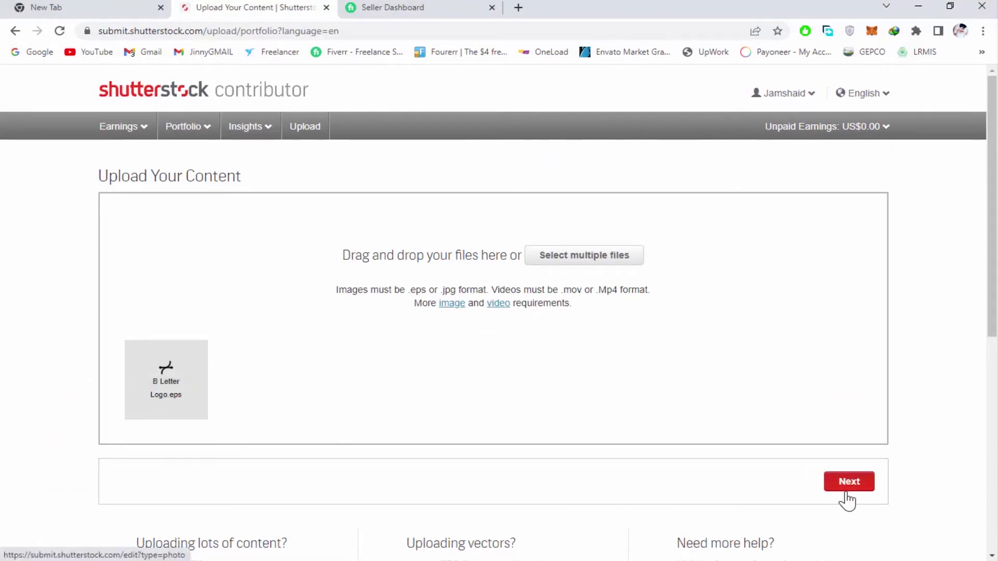
# Step: Move the re-uploaded B Letter Logo.eps to Submit content and open its details form
pyautogui.click(846, 488)
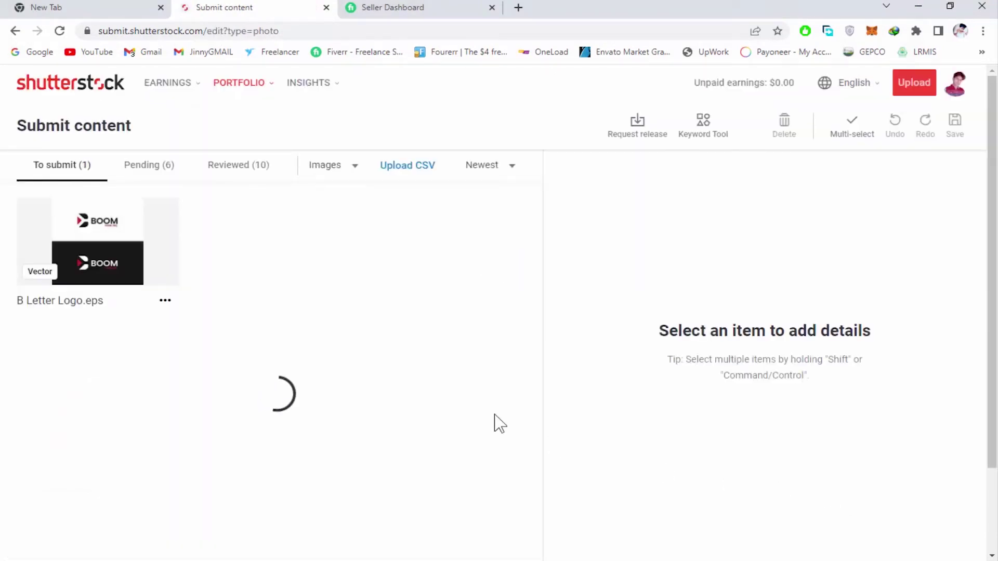
pyautogui.moveTo(98, 242)
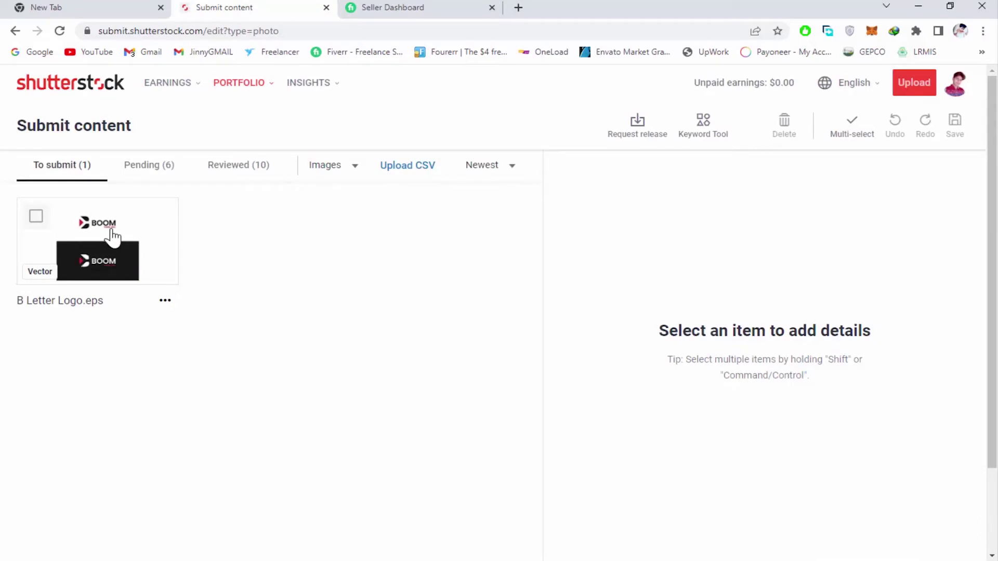
pyautogui.click(113, 234)
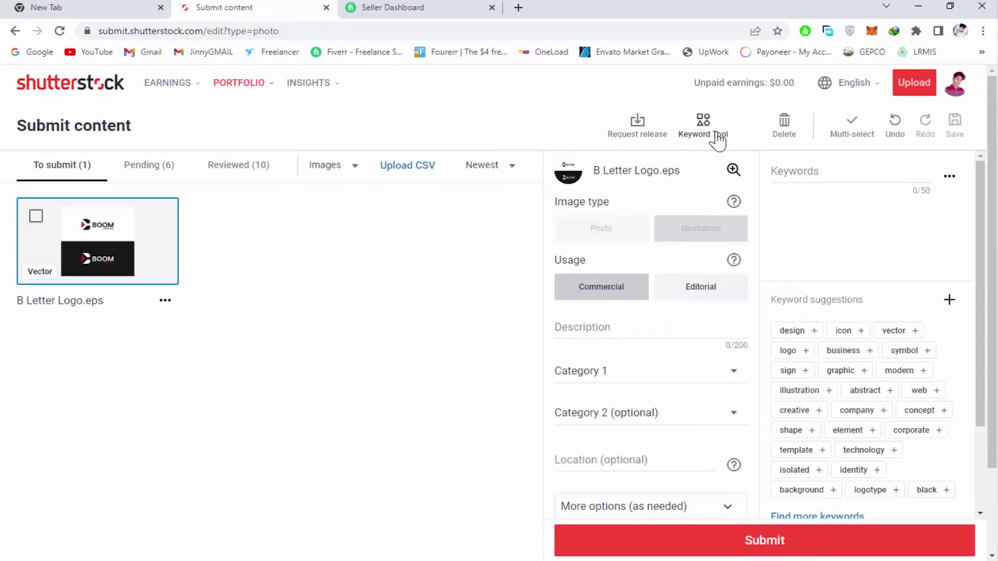
# Step: Search 'B LETTER LOGO' in the Keyword tool, pick similar results, and attach all suggestions
pyautogui.click(711, 126)
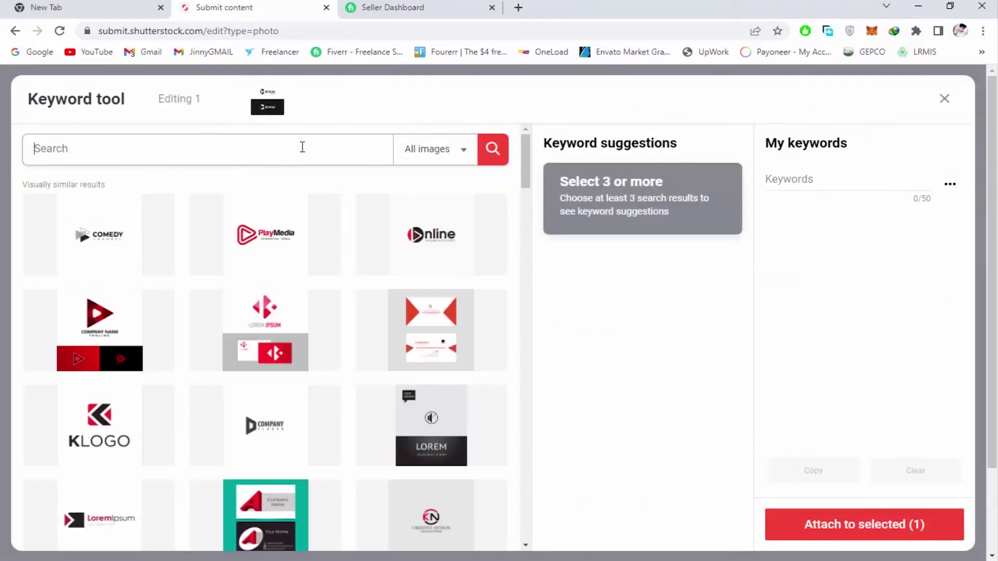
pyautogui.write('BLETTER LOGO')
pyautogui.press('Return')
pyautogui.click(100, 448)
pyautogui.click(232, 380)
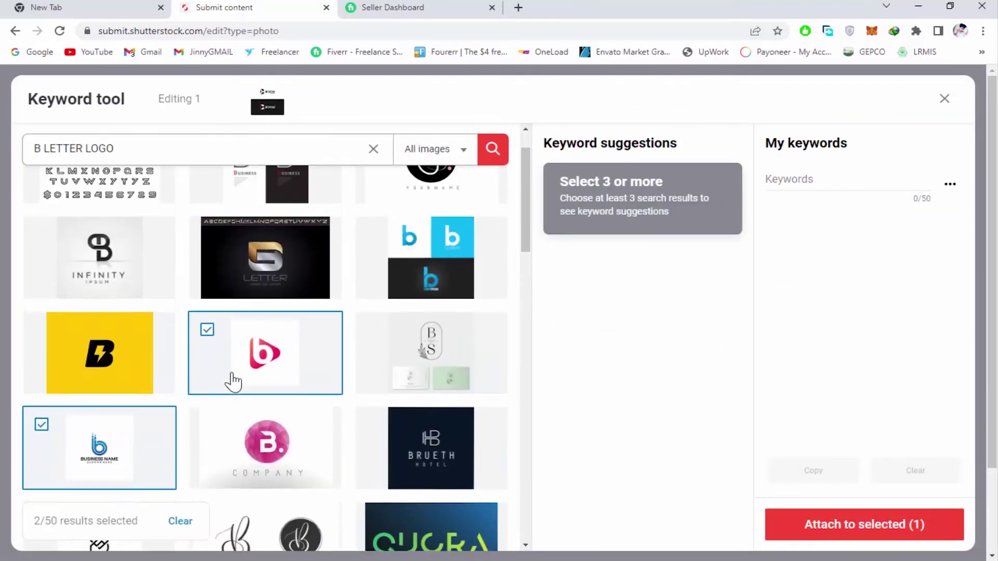
pyautogui.click(421, 258)
pyautogui.click(265, 538)
pyautogui.scroll(-4, 263, 360)
pyautogui.click(246, 415)
pyautogui.scroll(1, 501, 289)
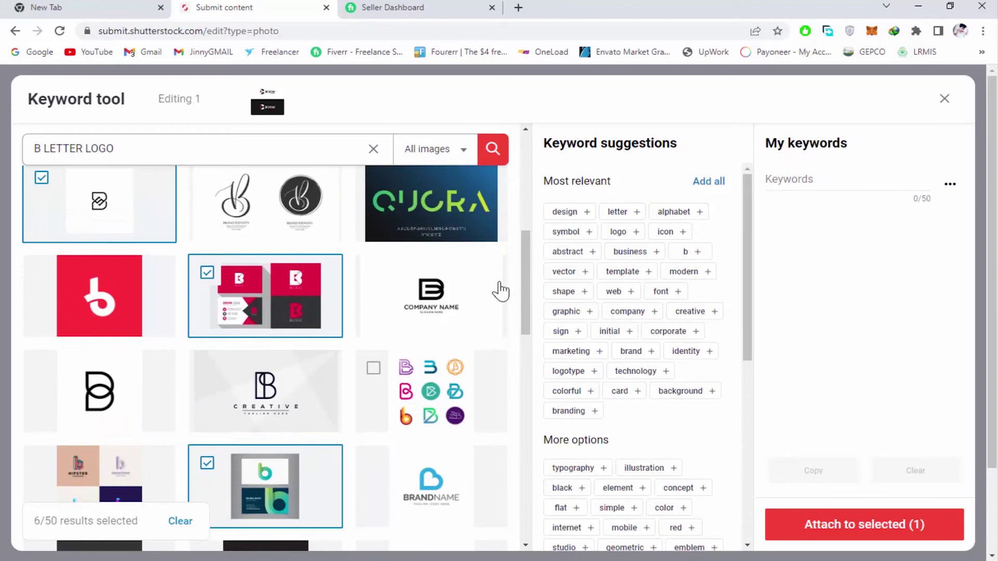
pyautogui.click(711, 184)
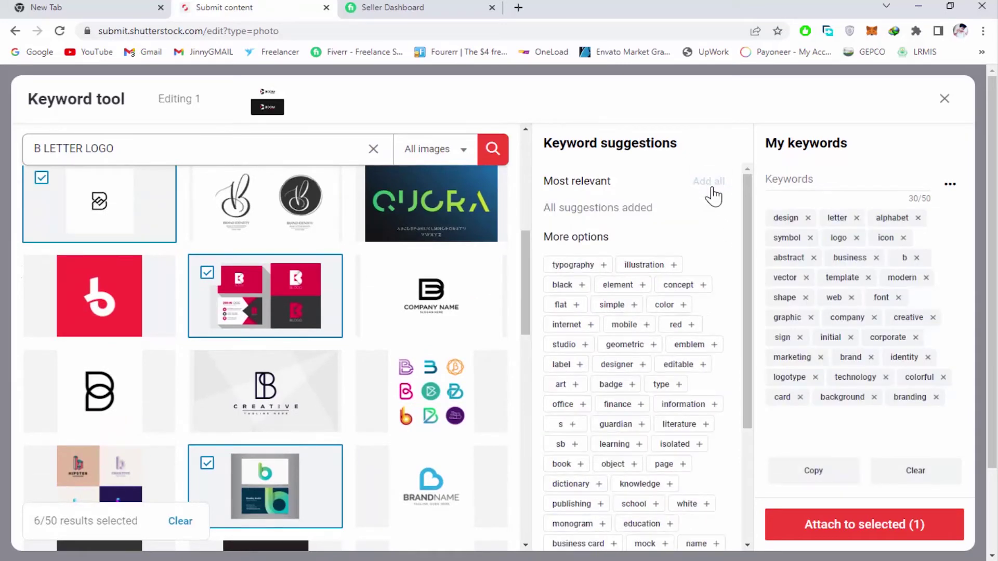
pyautogui.click(864, 527)
# Step: Type in b letter logo, b logo, letter logo and creative logo as extra keywords
pyautogui.click(806, 162)
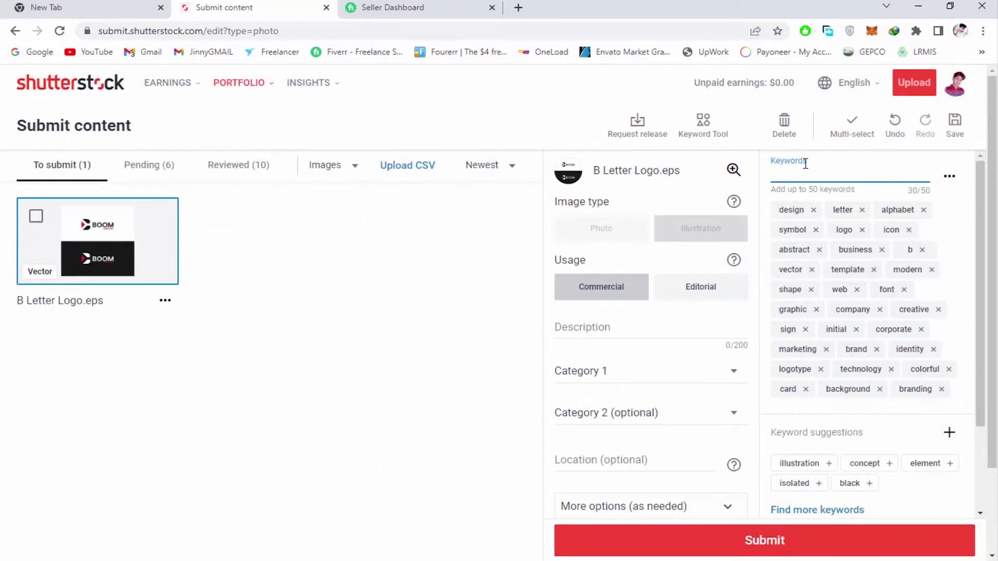
pyautogui.write('BLetter Logo')
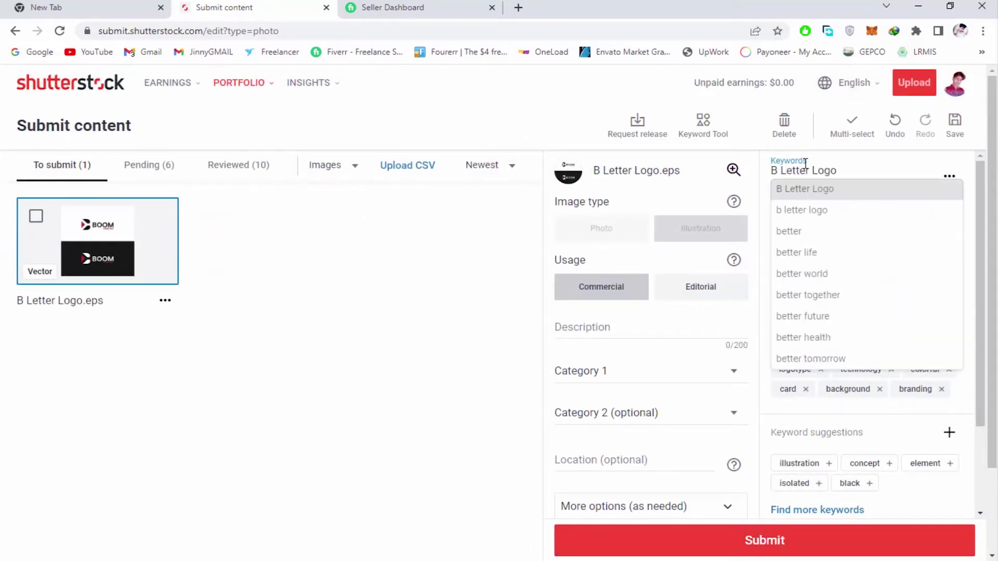
pyautogui.click(807, 198)
pyautogui.write('go')
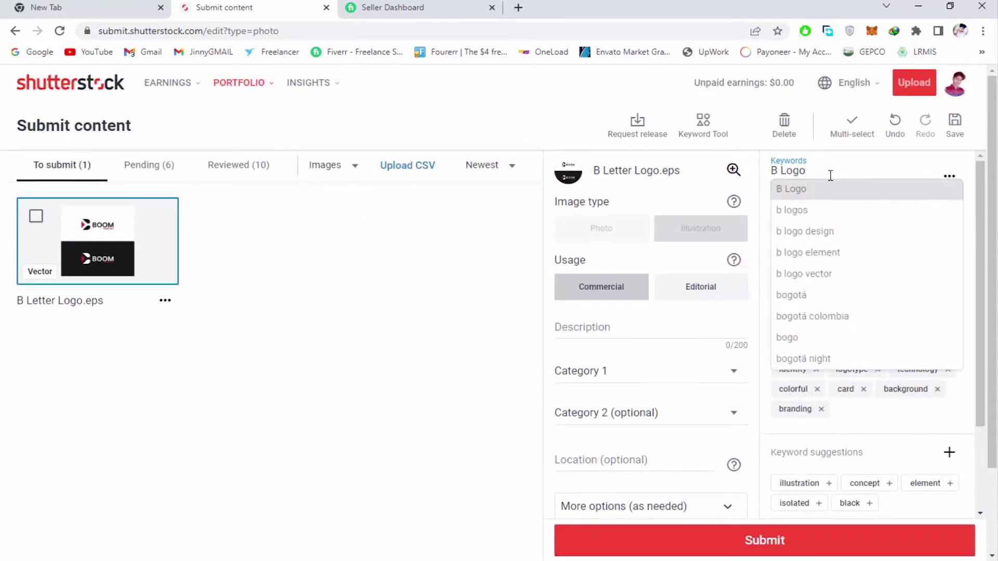
pyautogui.press('Return')
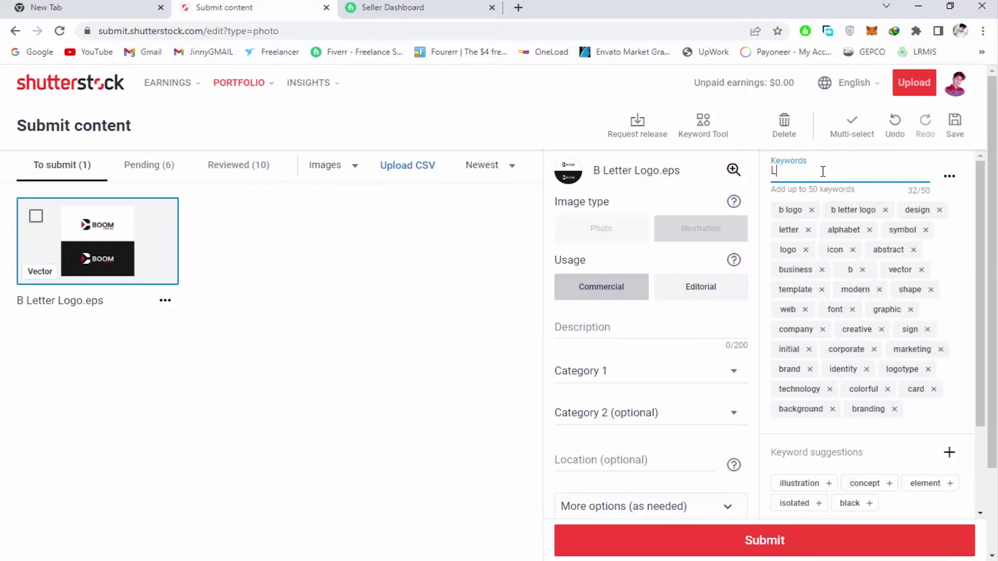
pyautogui.write('etter Logo')
pyautogui.click(846, 190)
pyautogui.write('Creat')
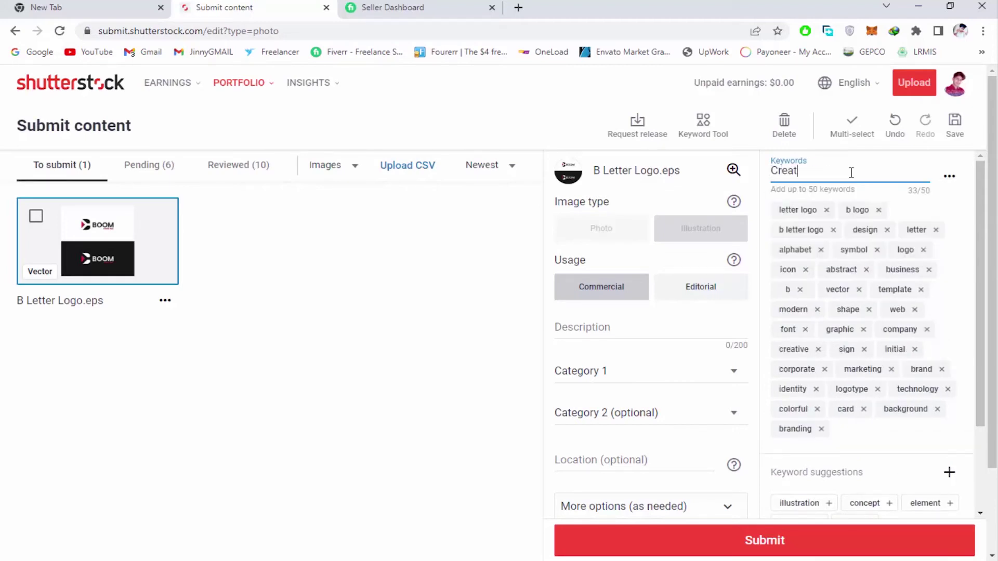
pyautogui.click(845, 188)
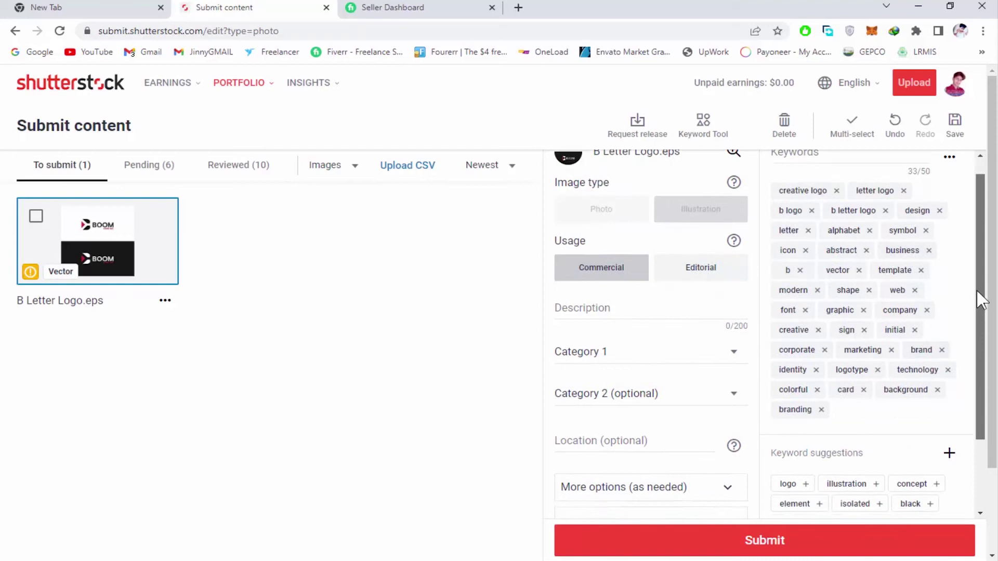
# Step: Describe it as 'Creative B Letter Logo Design', choose Business/Finance, and submit
pyautogui.click(632, 328)
pyautogui.write('Creative B Letter Logo Design')
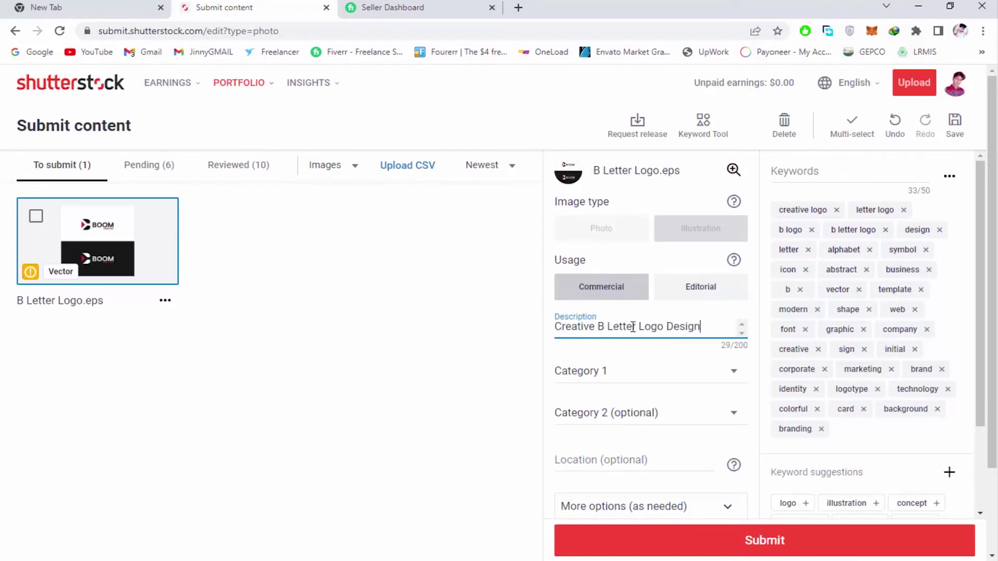
pyautogui.click(678, 373)
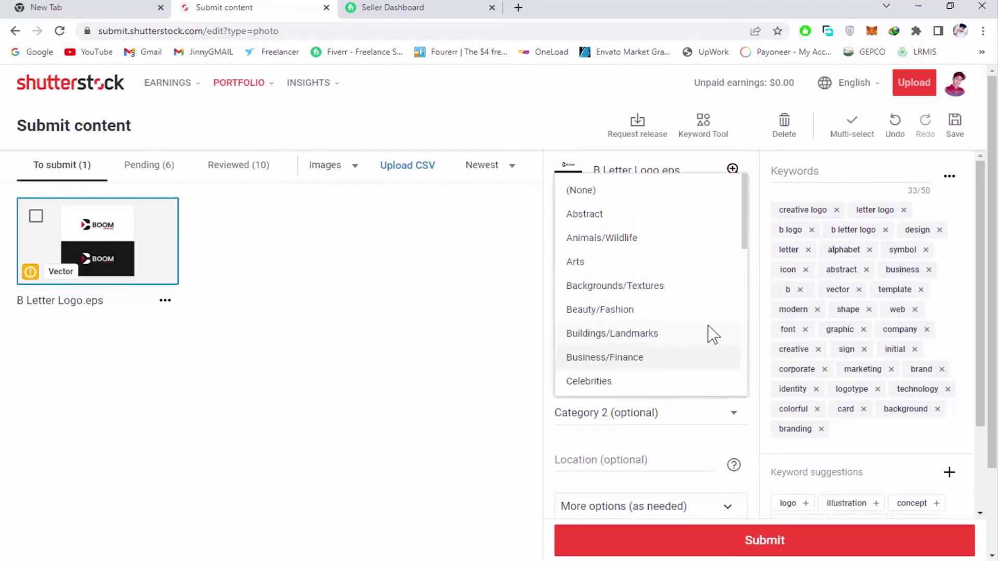
pyautogui.scroll(-2, 741, 226)
pyautogui.moveTo(747, 261)
pyautogui.mouseDown()
pyautogui.moveTo(739, 334)
pyautogui.moveTo(745, 250)
pyautogui.mouseUp()
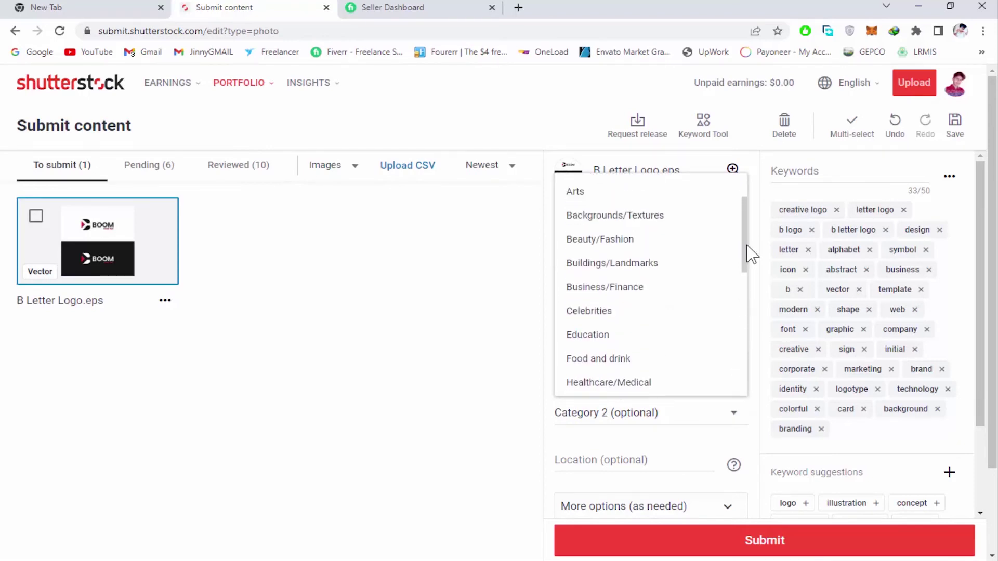
pyautogui.click(601, 285)
pyautogui.moveTo(975, 400); pyautogui.dragTo(980, 464)
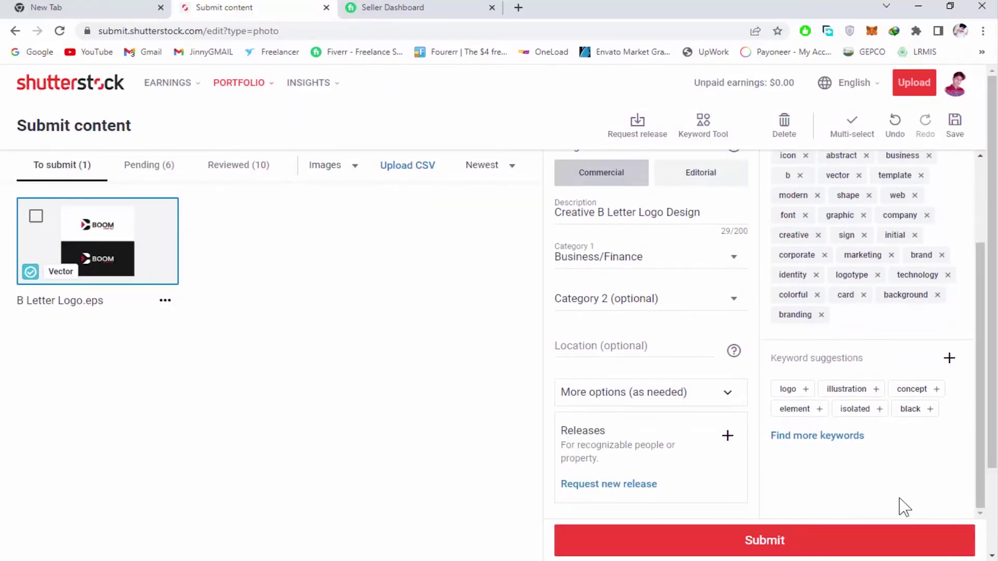
pyautogui.click(755, 545)
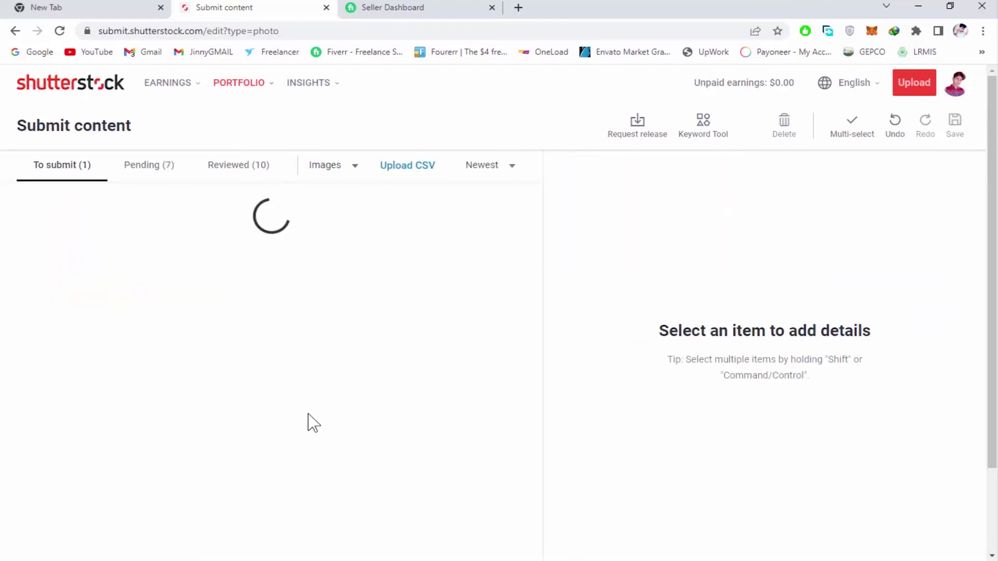
# Step: Check that B Letter Logo.eps is listed under Pending, then view the 10 reviewed items
pyautogui.click(162, 173)
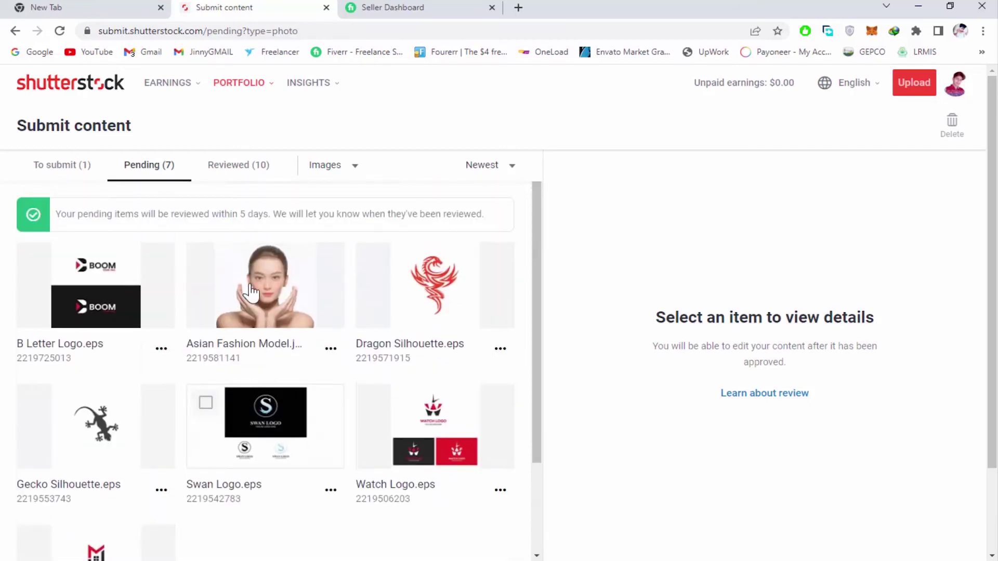
pyautogui.click(251, 178)
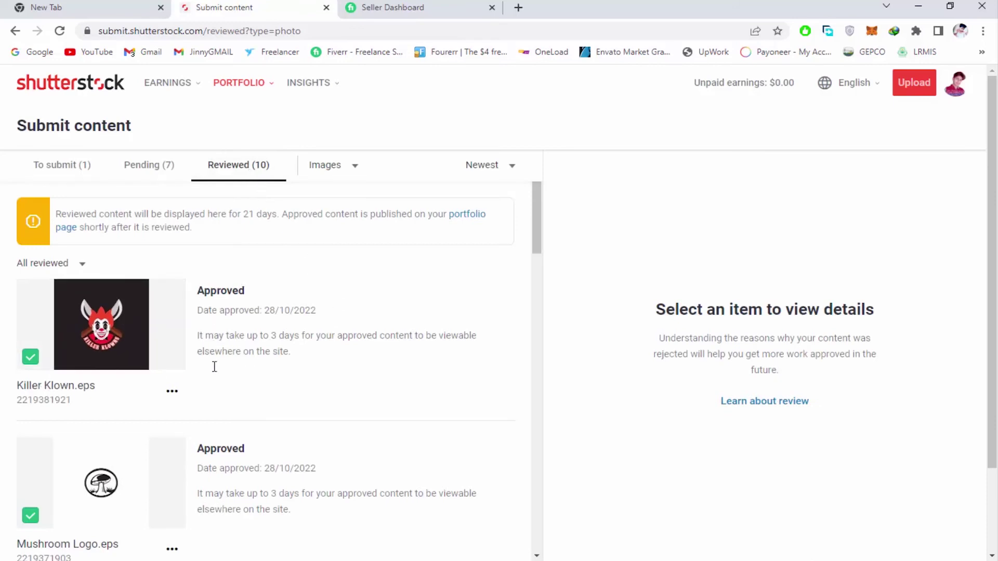
pyautogui.scroll(-4, 214, 363)
pyautogui.scroll(-3, 127, 461)
pyautogui.scroll(-3, 117, 429)
pyautogui.scroll(-5, 148, 507)
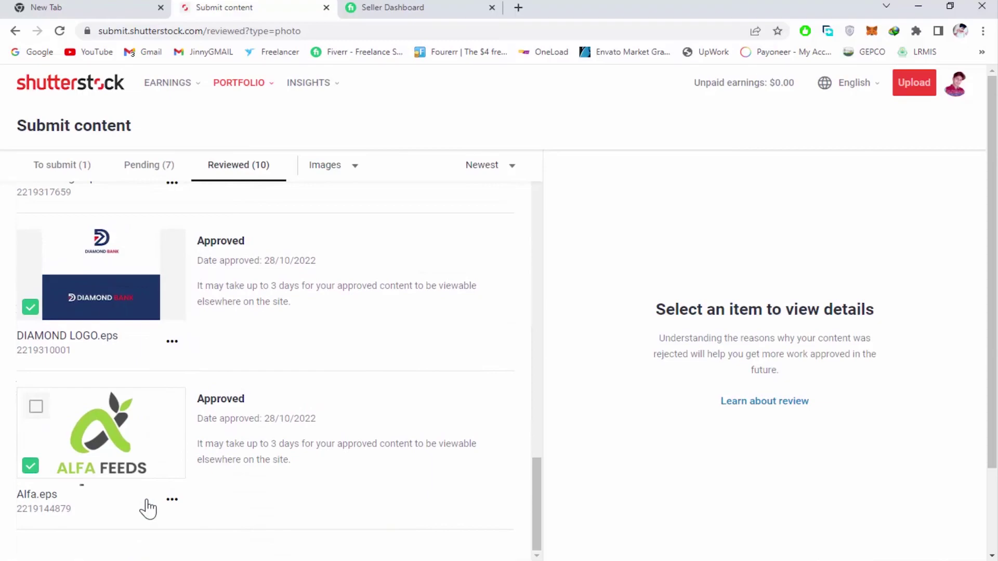